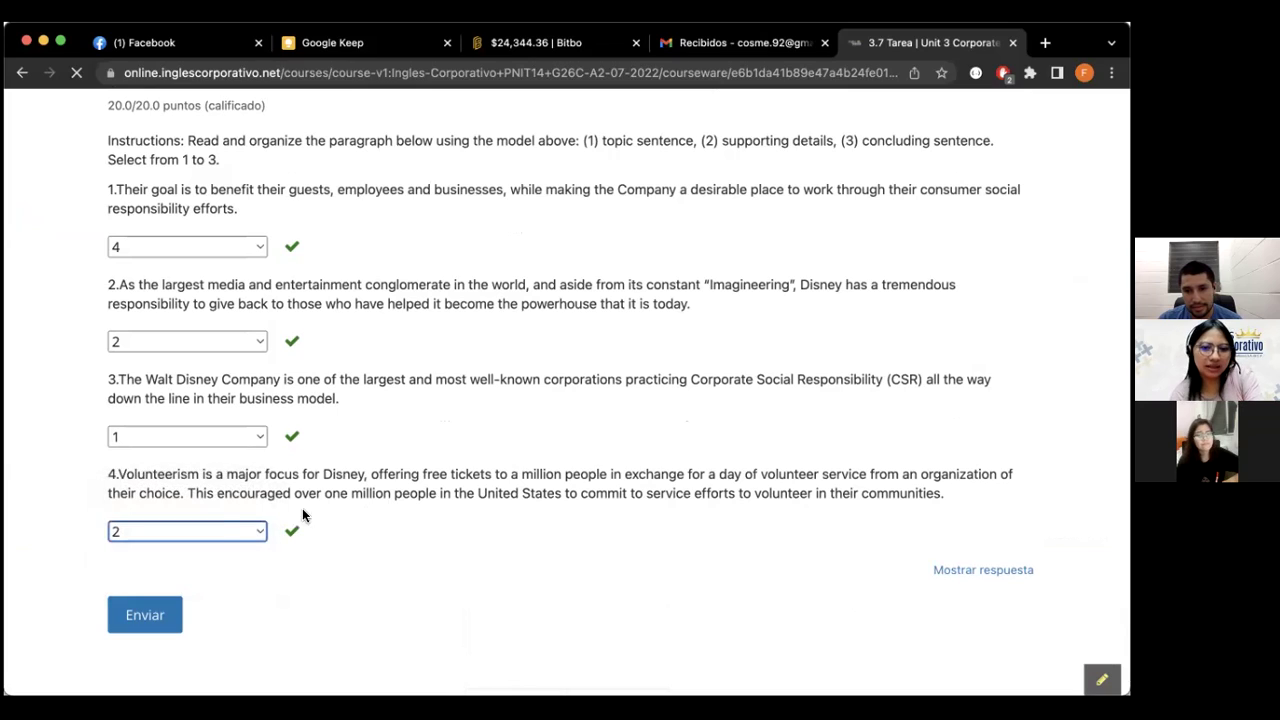
- Review the 3.7 Tarea instructions, its four paragraph-ordering sentences and the number options offered for them
{"action": "left_click", "coordinate": [210, 522]}
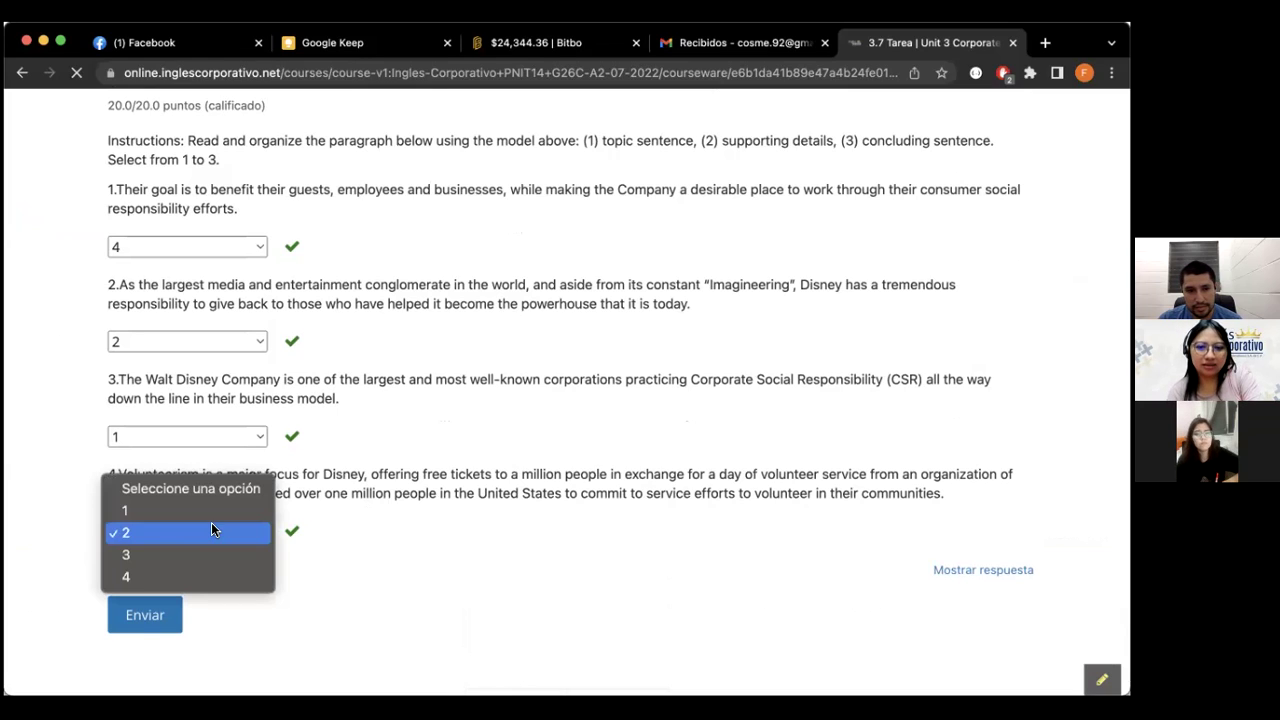
{"action": "left_click", "coordinate": [342, 548]}
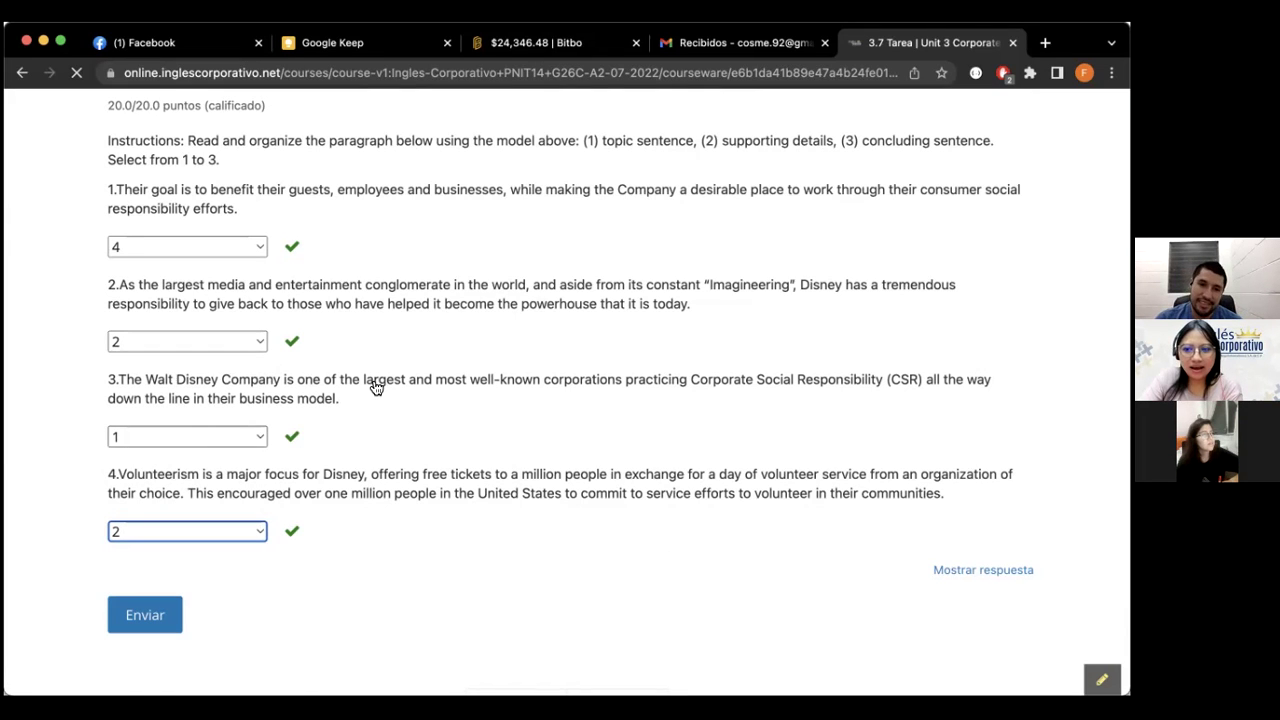
{"action": "scroll", "coordinate": [372, 385], "scroll_direction": "down", "scroll_amount": 2}
{"action": "scroll", "coordinate": [376, 388], "scroll_direction": "up", "scroll_amount": 5}
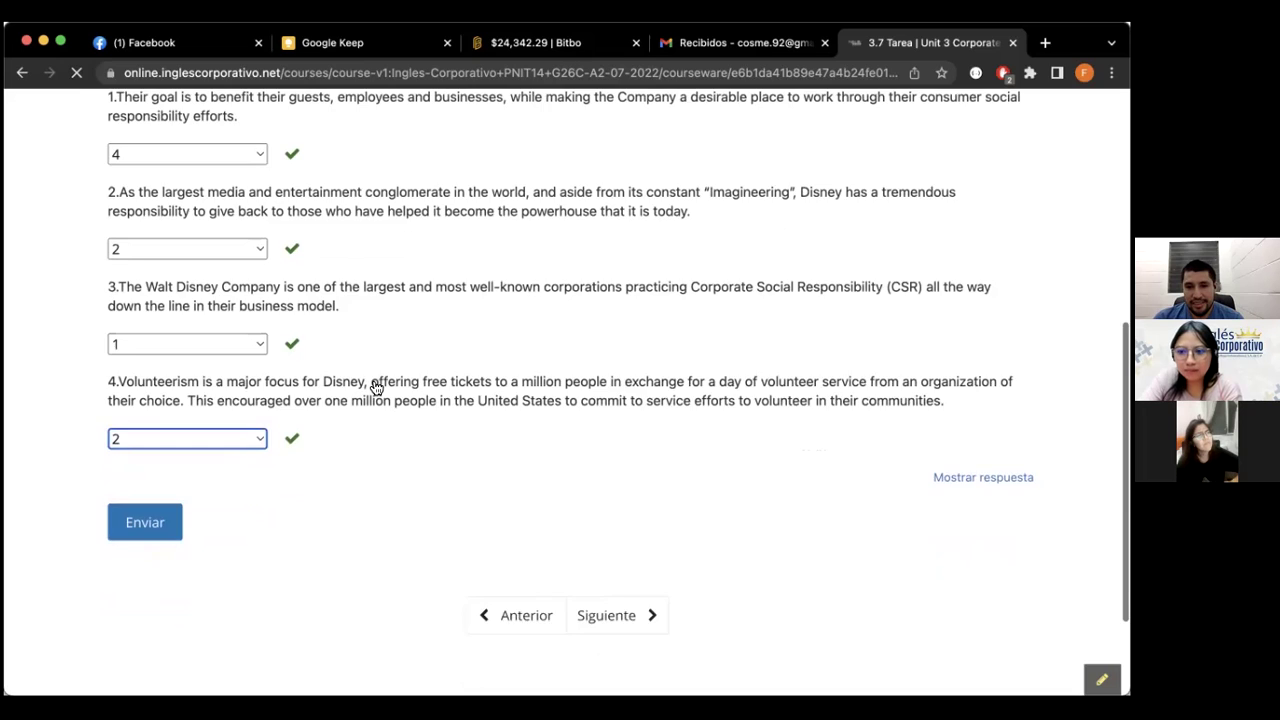
{"action": "scroll", "coordinate": [373, 387], "scroll_direction": "down", "scroll_amount": 1}
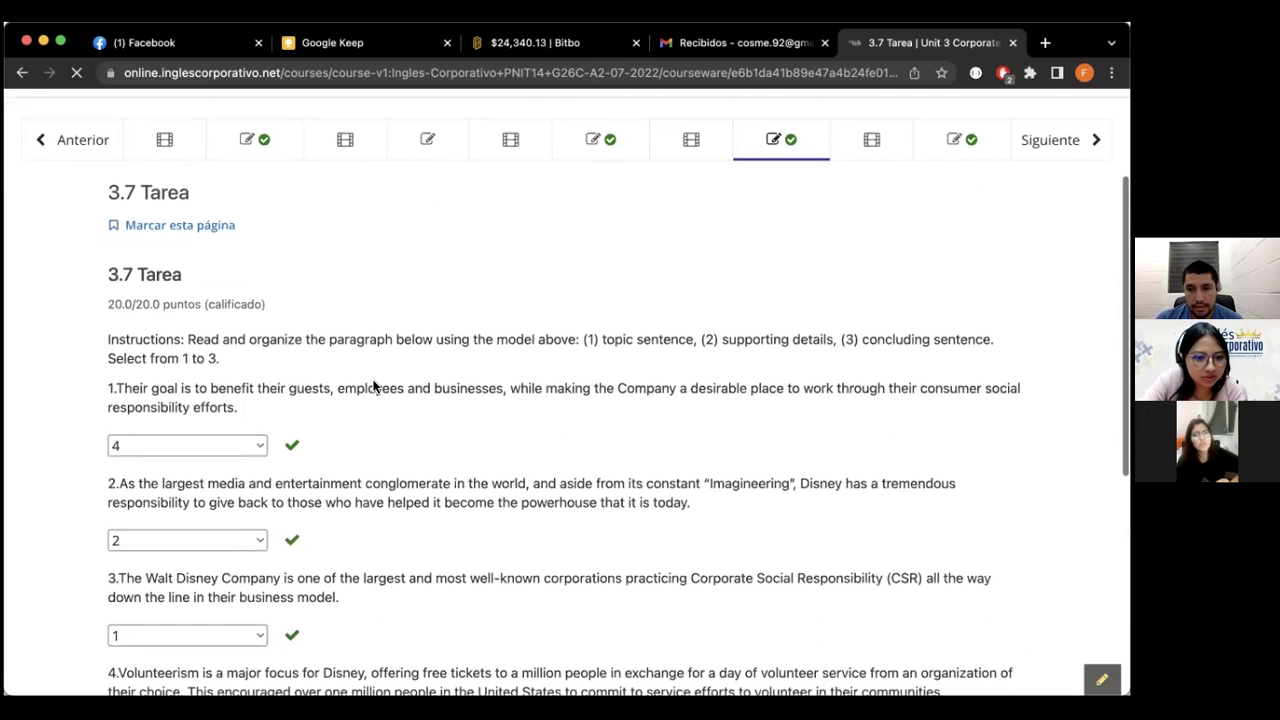
{"action": "scroll", "coordinate": [563, 330], "scroll_direction": "down", "scroll_amount": 3}
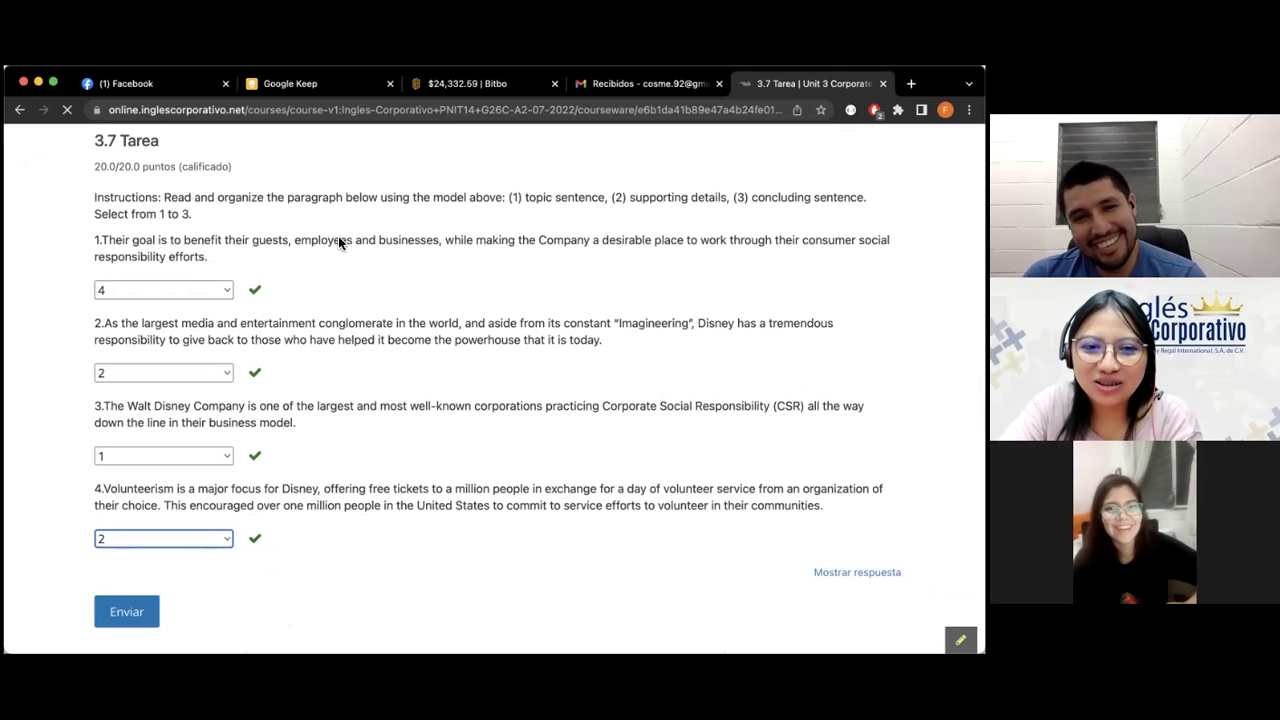
{"action": "left_click", "coordinate": [193, 283]}
{"action": "left_click", "coordinate": [193, 283]}
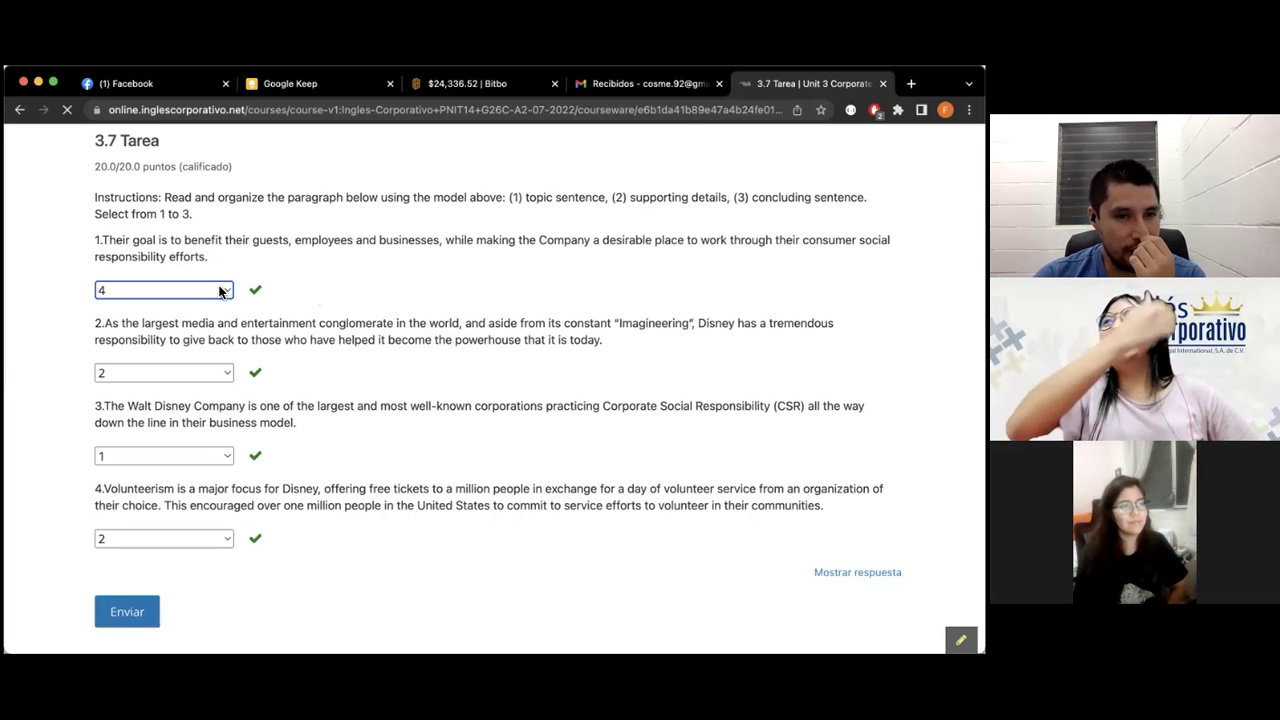
{"action": "scroll", "coordinate": [231, 288], "scroll_direction": "up", "scroll_amount": 3}
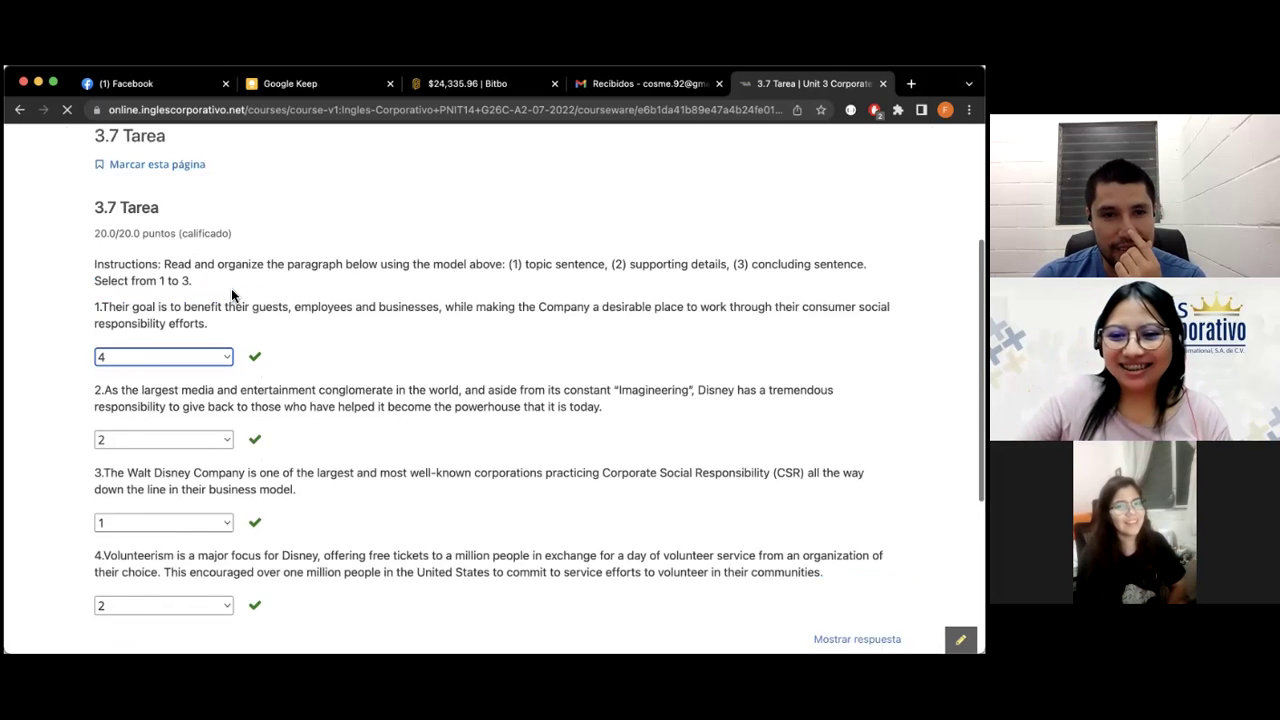
{"action": "scroll", "coordinate": [231, 288], "scroll_direction": "down", "scroll_amount": 2}
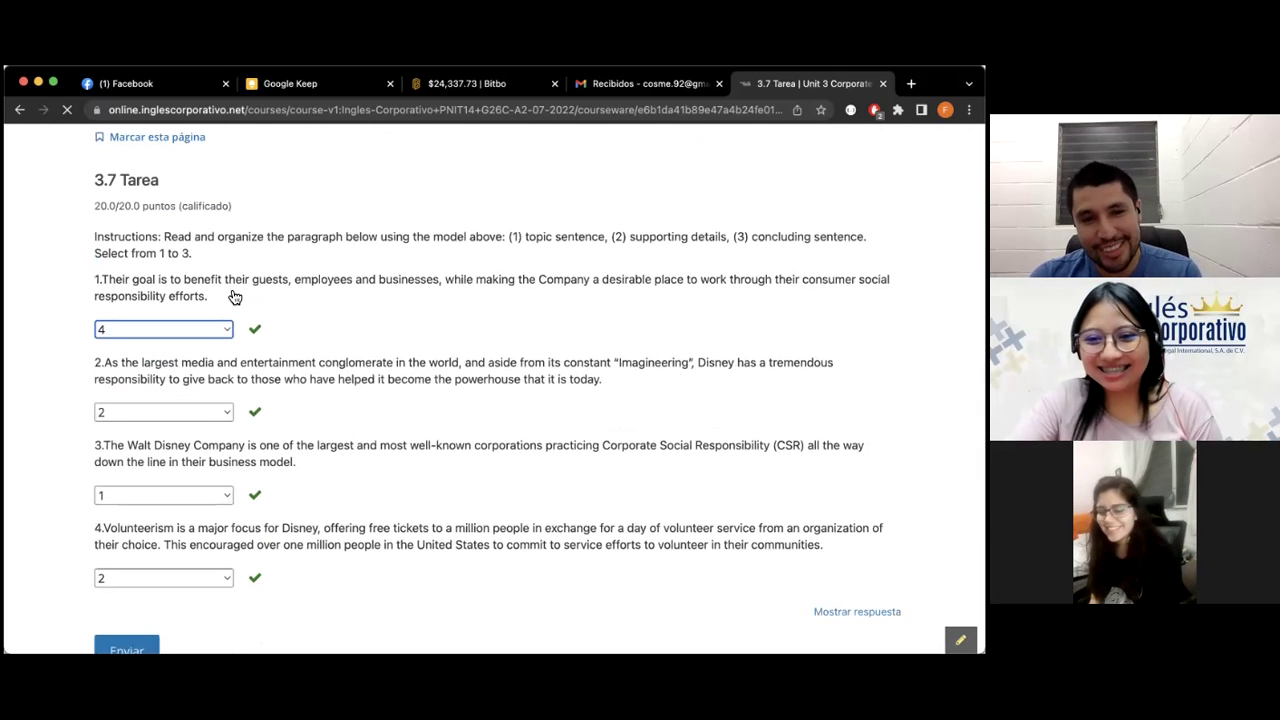
{"action": "scroll", "coordinate": [234, 297], "scroll_direction": "down", "scroll_amount": 1}
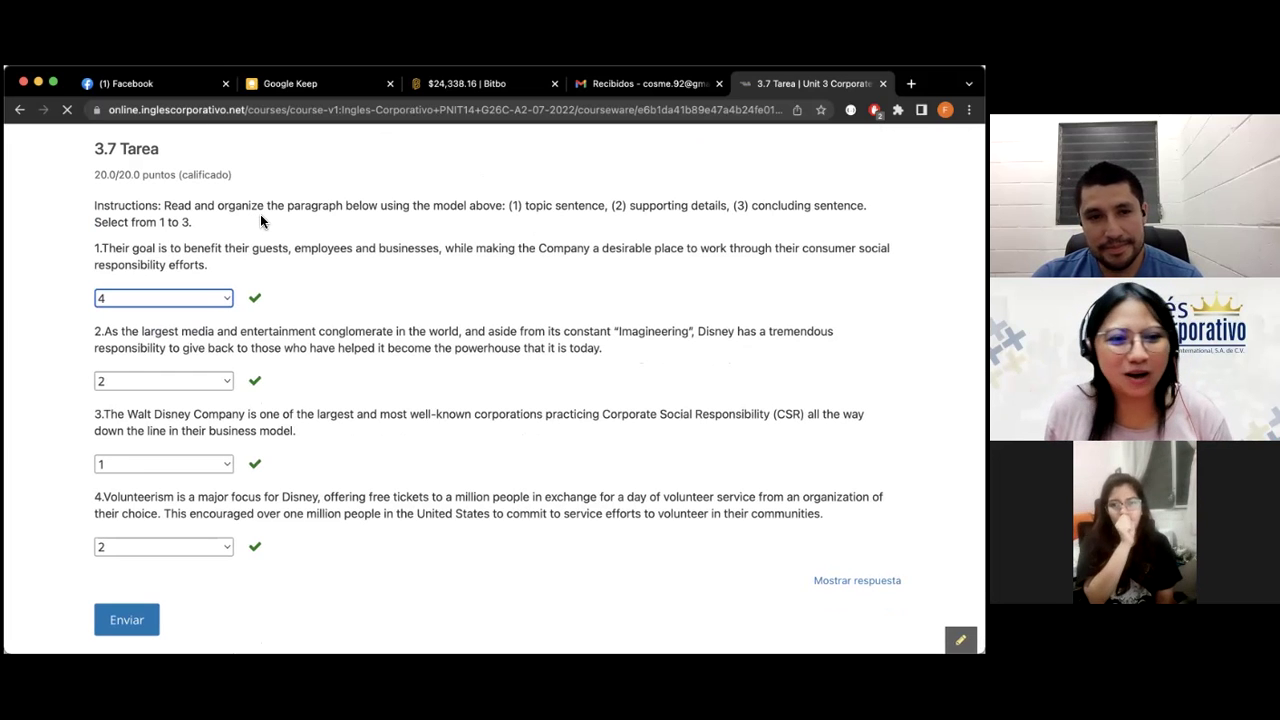
{"action": "scroll", "coordinate": [260, 220], "scroll_direction": "up", "scroll_amount": 1}
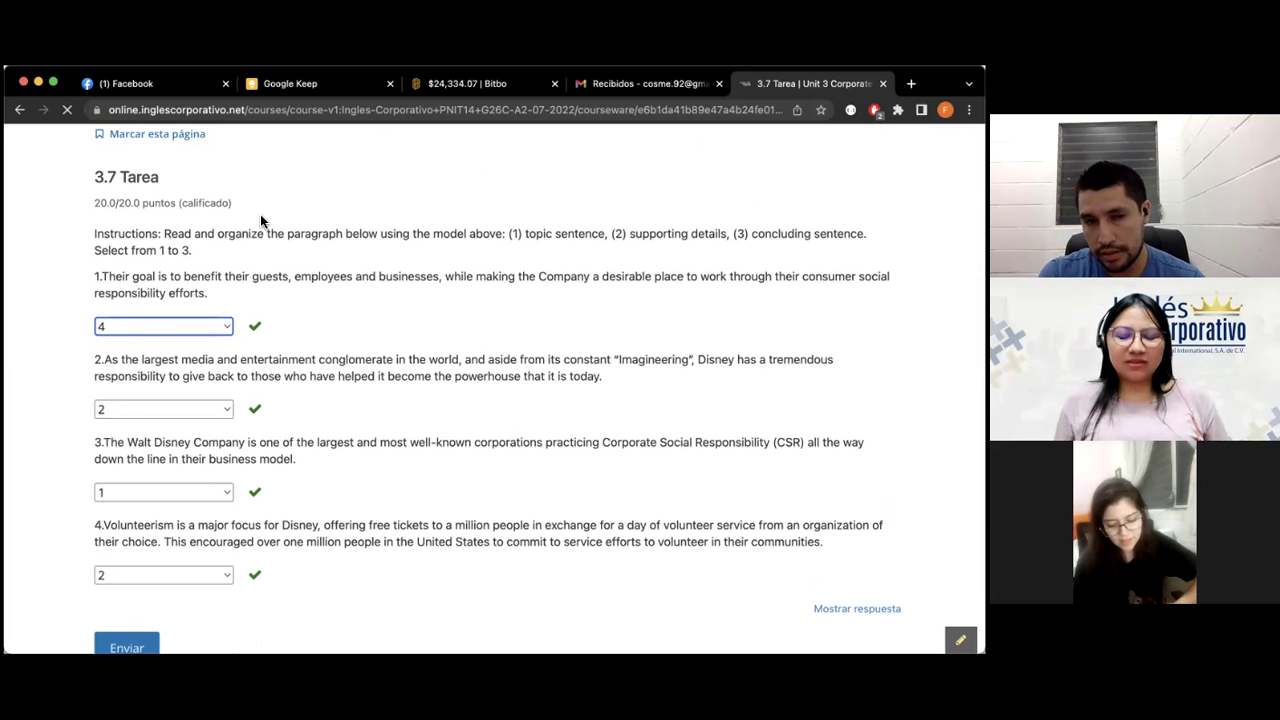
{"action": "scroll", "coordinate": [289, 232], "scroll_direction": "down", "scroll_amount": 2}
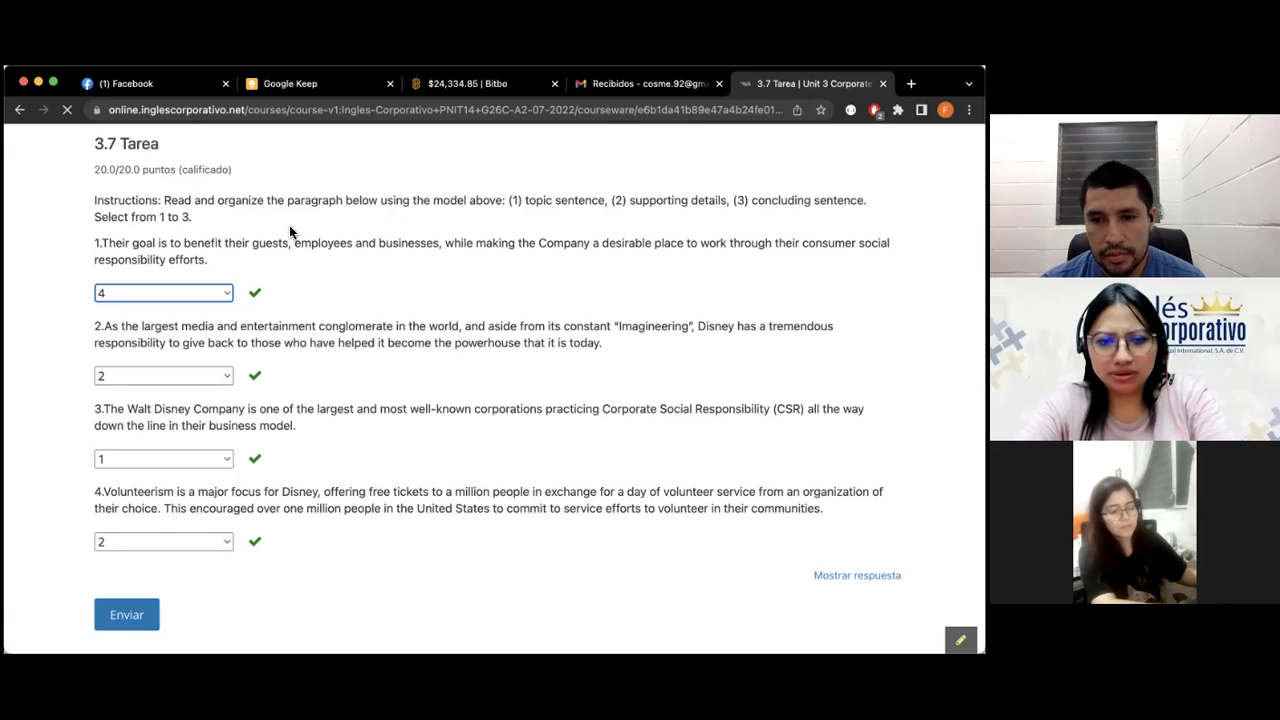
- Open the 3.9 Tarea of Unit 3 and look over its word-definition answers
{"action": "scroll", "coordinate": [302, 225], "scroll_direction": "up", "scroll_amount": 6}
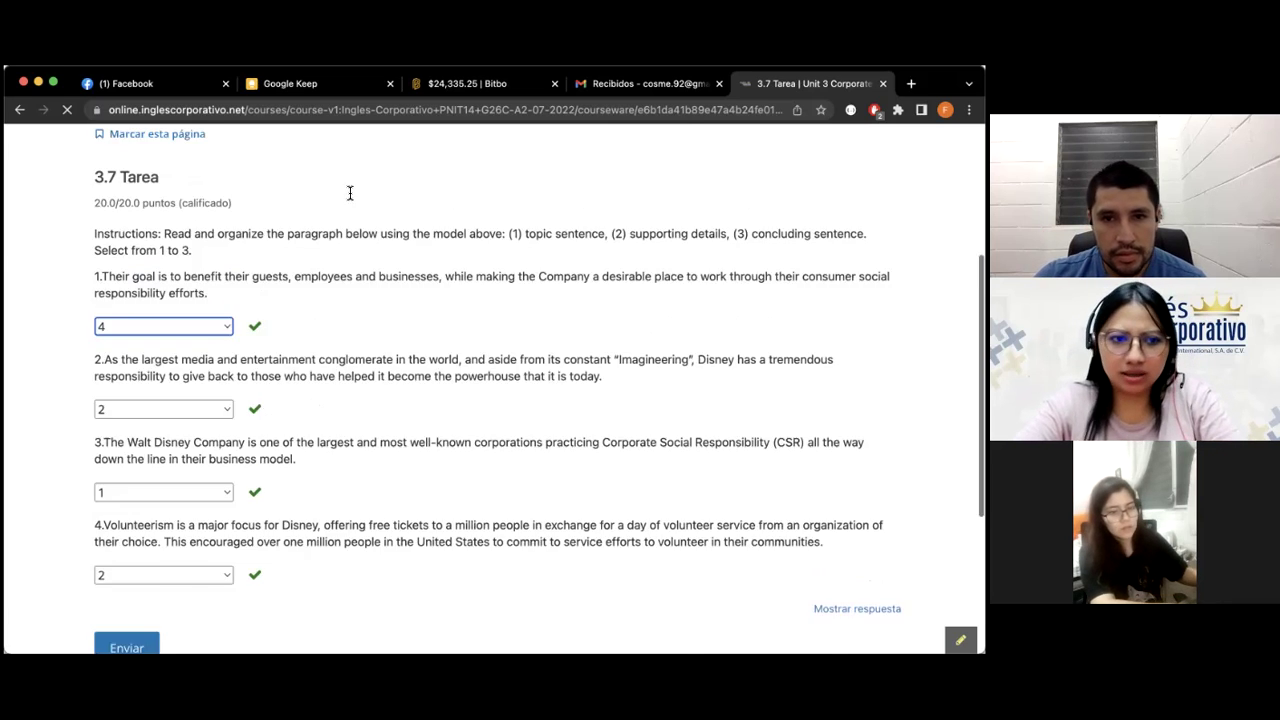
{"action": "left_click", "coordinate": [838, 318]}
{"action": "scroll", "coordinate": [659, 375], "scroll_direction": "down", "scroll_amount": 5}
{"action": "scroll", "coordinate": [659, 375], "scroll_direction": "up", "scroll_amount": 2}
{"action": "scroll", "coordinate": [659, 375], "scroll_direction": "up", "scroll_amount": 4}
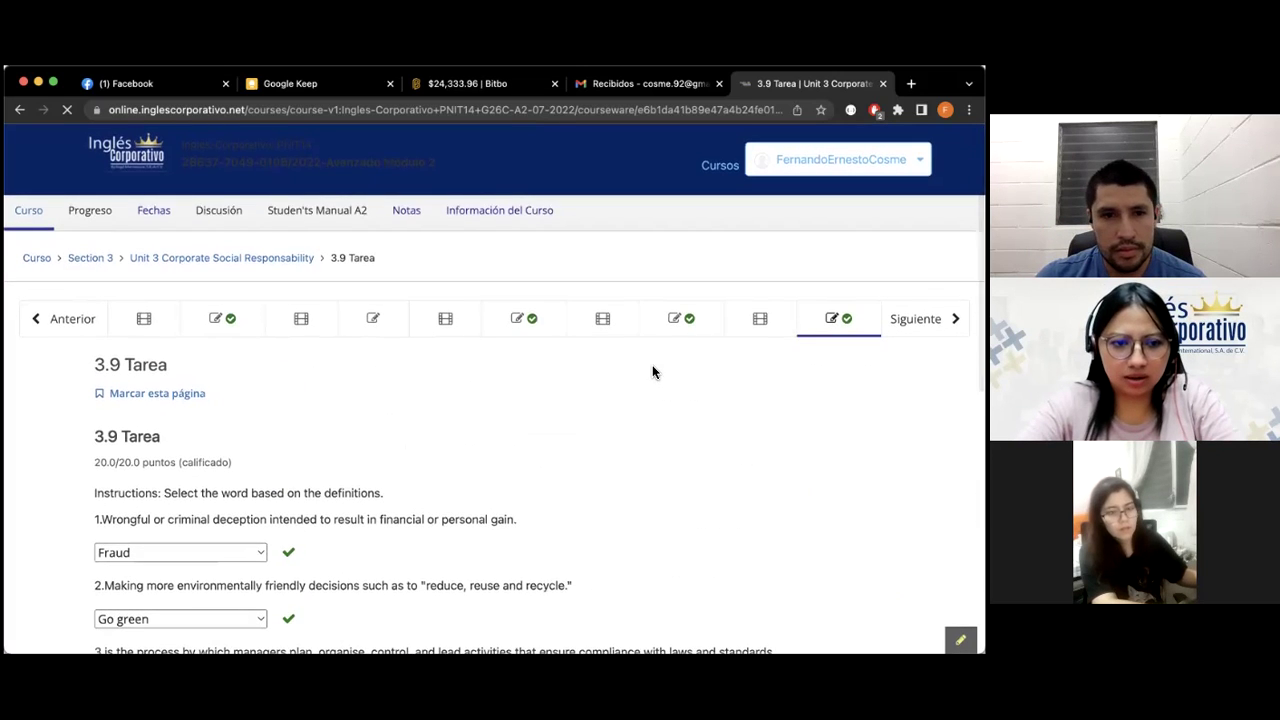
- Open the course progress page and examine the grade chart and the task scores of each unit
{"action": "left_click", "coordinate": [89, 211]}
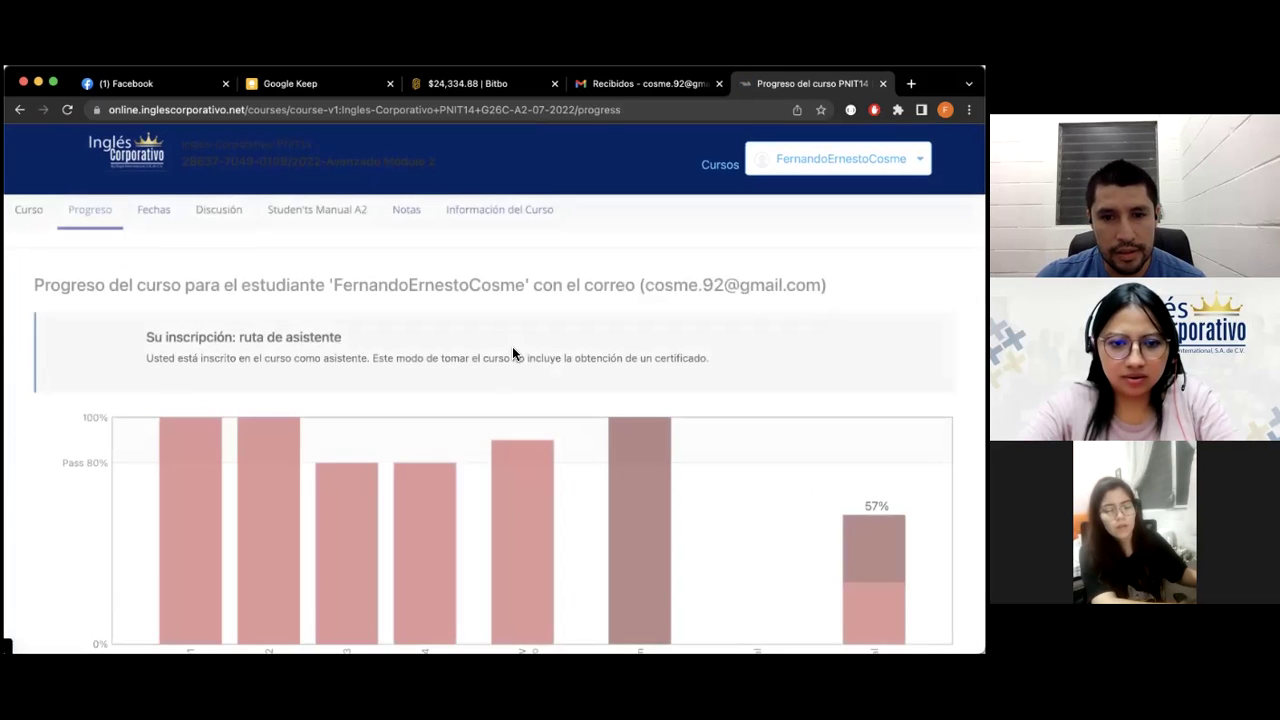
{"action": "scroll", "coordinate": [512, 353], "scroll_direction": "down", "scroll_amount": 3}
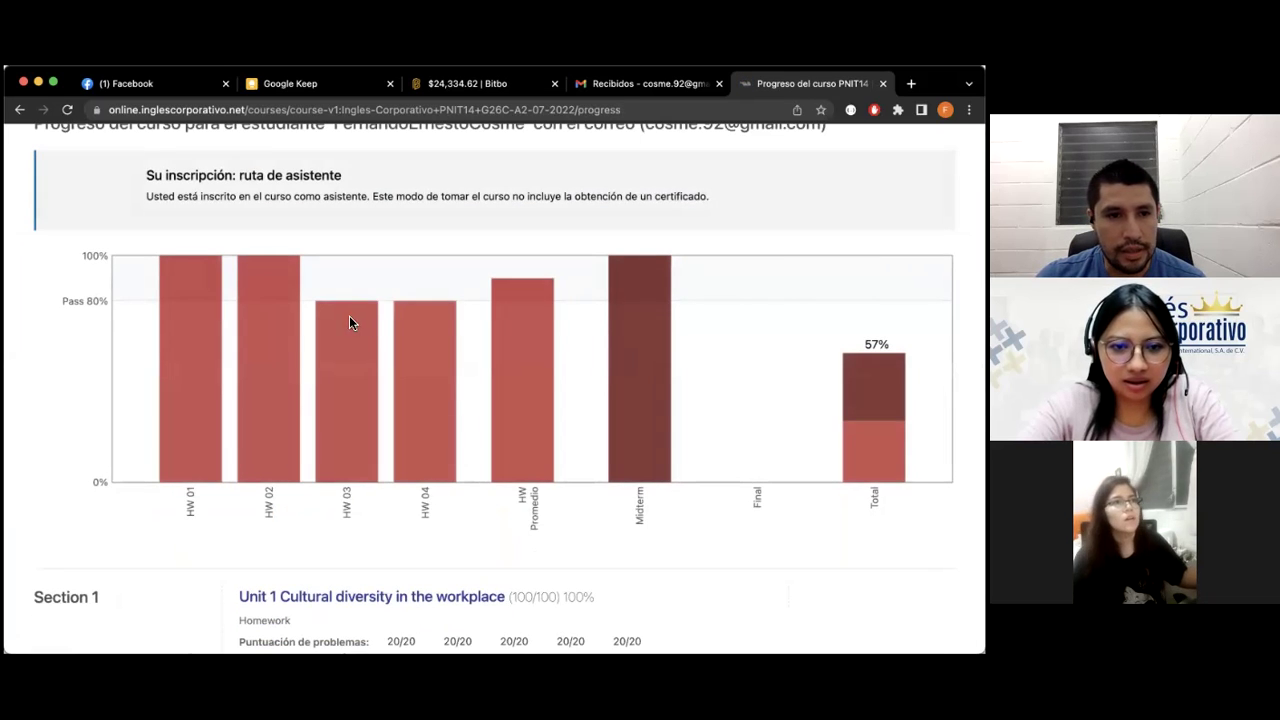
{"action": "mouse_move", "coordinate": [351, 320]}
{"action": "scroll", "coordinate": [353, 322], "scroll_direction": "down", "scroll_amount": 5}
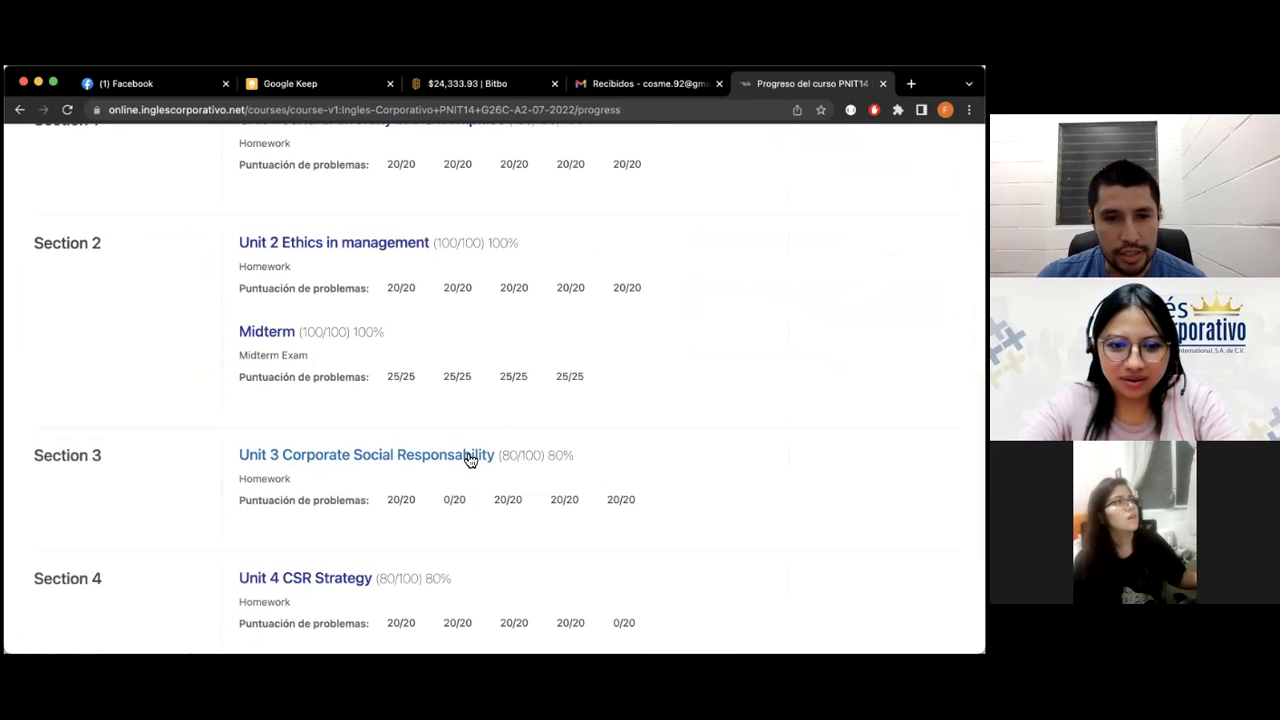
- Open the 3.3 Tarea of Unit 3 Corporate Social Responsability and read through its five multiple-choice questions
{"action": "left_click", "coordinate": [474, 454]}
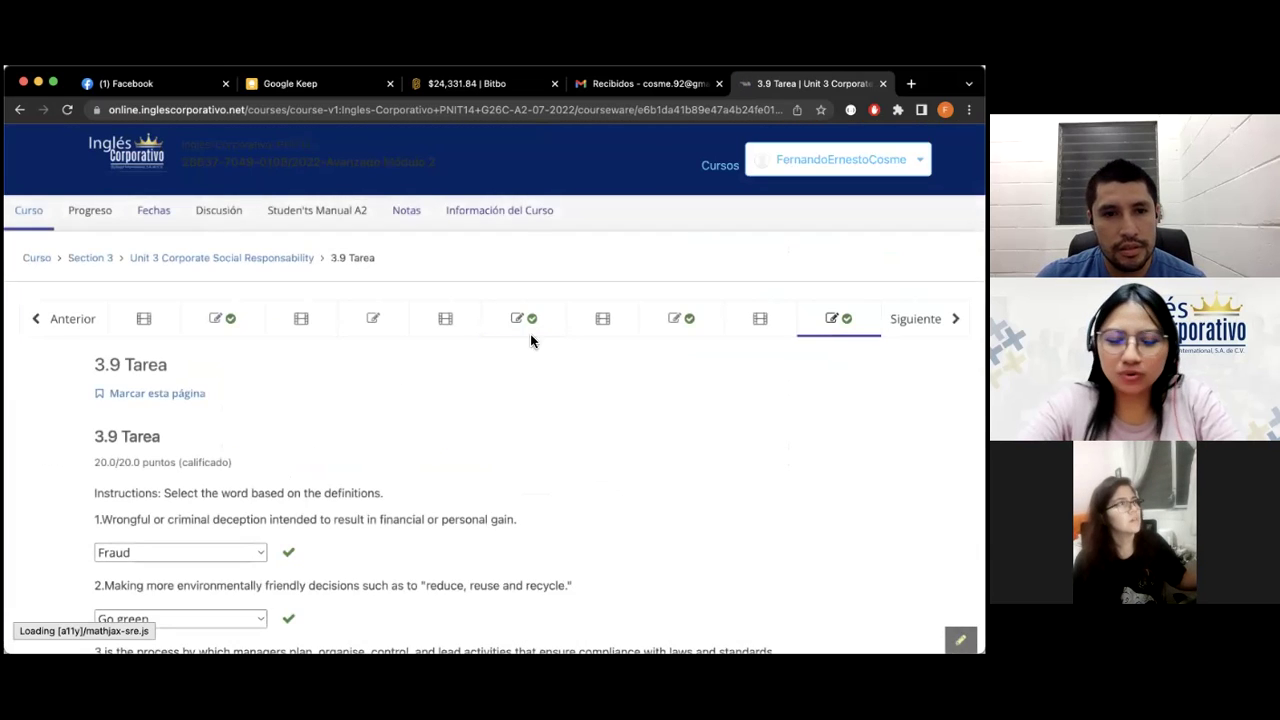
{"action": "left_click", "coordinate": [373, 318]}
{"action": "scroll", "coordinate": [400, 320], "scroll_direction": "down", "scroll_amount": 3}
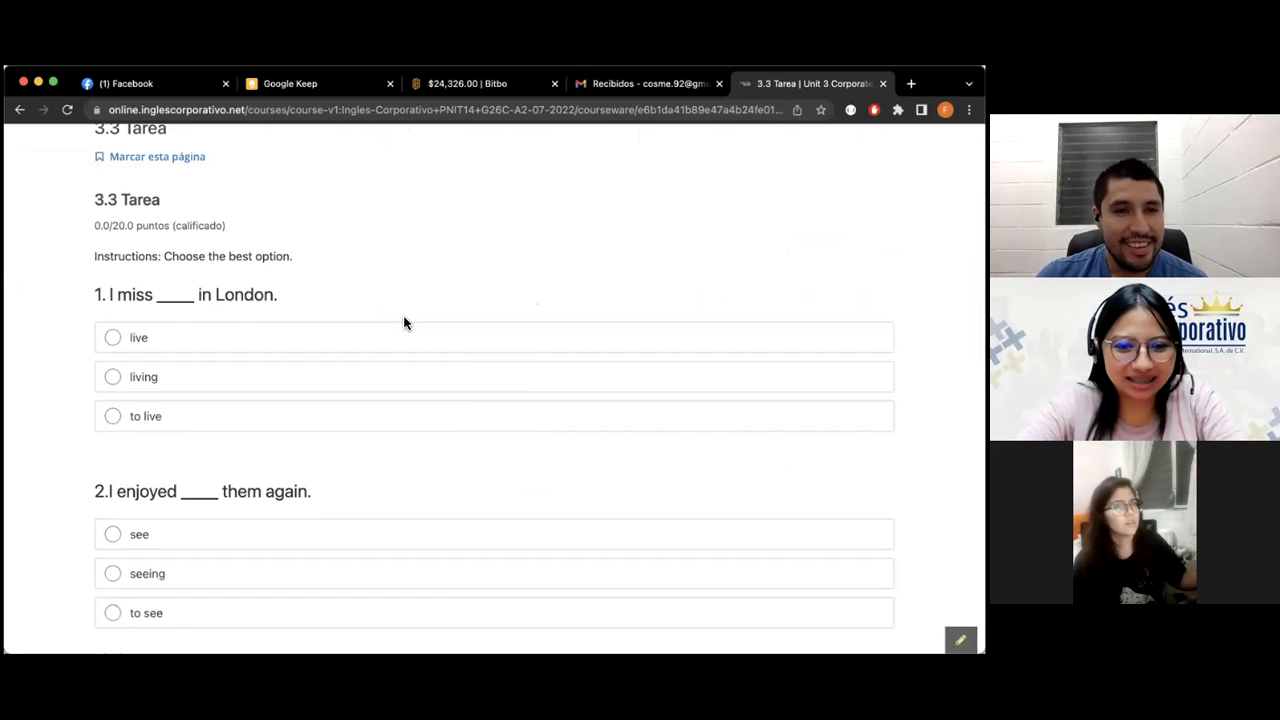
{"action": "scroll", "coordinate": [404, 322], "scroll_direction": "down", "scroll_amount": 1}
{"action": "scroll", "coordinate": [404, 320], "scroll_direction": "down", "scroll_amount": 3}
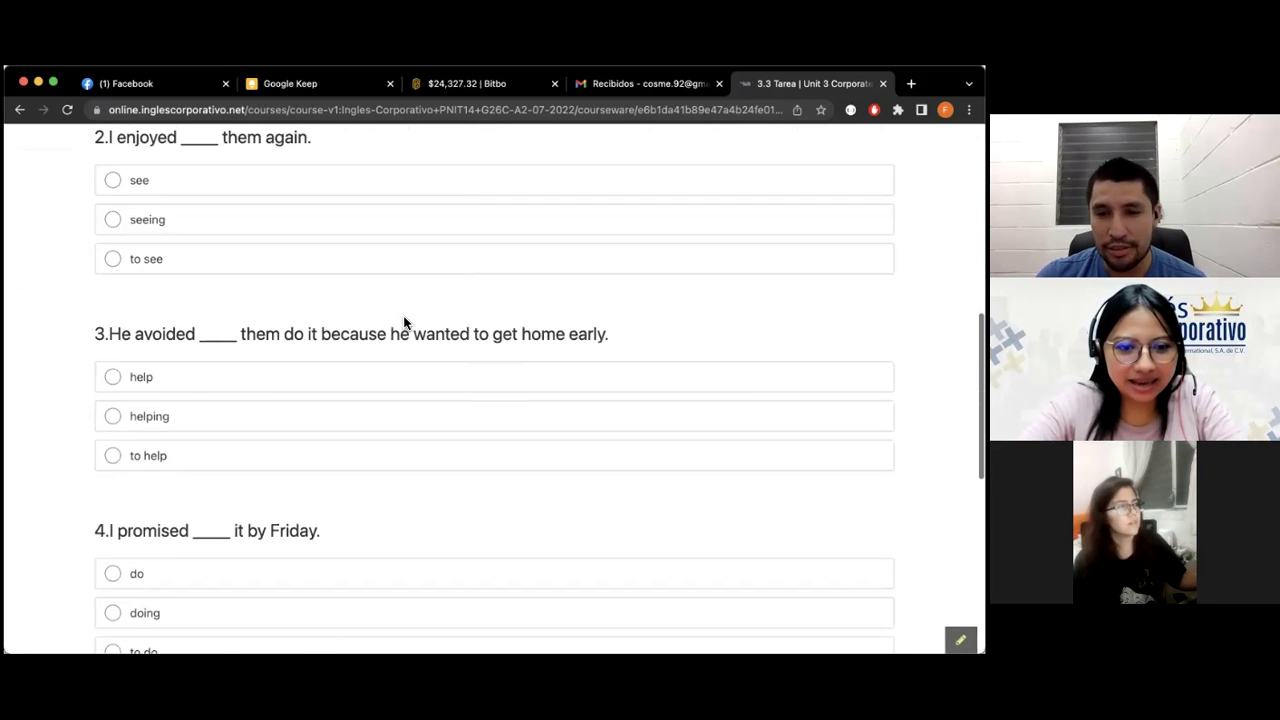
{"action": "scroll", "coordinate": [404, 320], "scroll_direction": "down", "scroll_amount": 2}
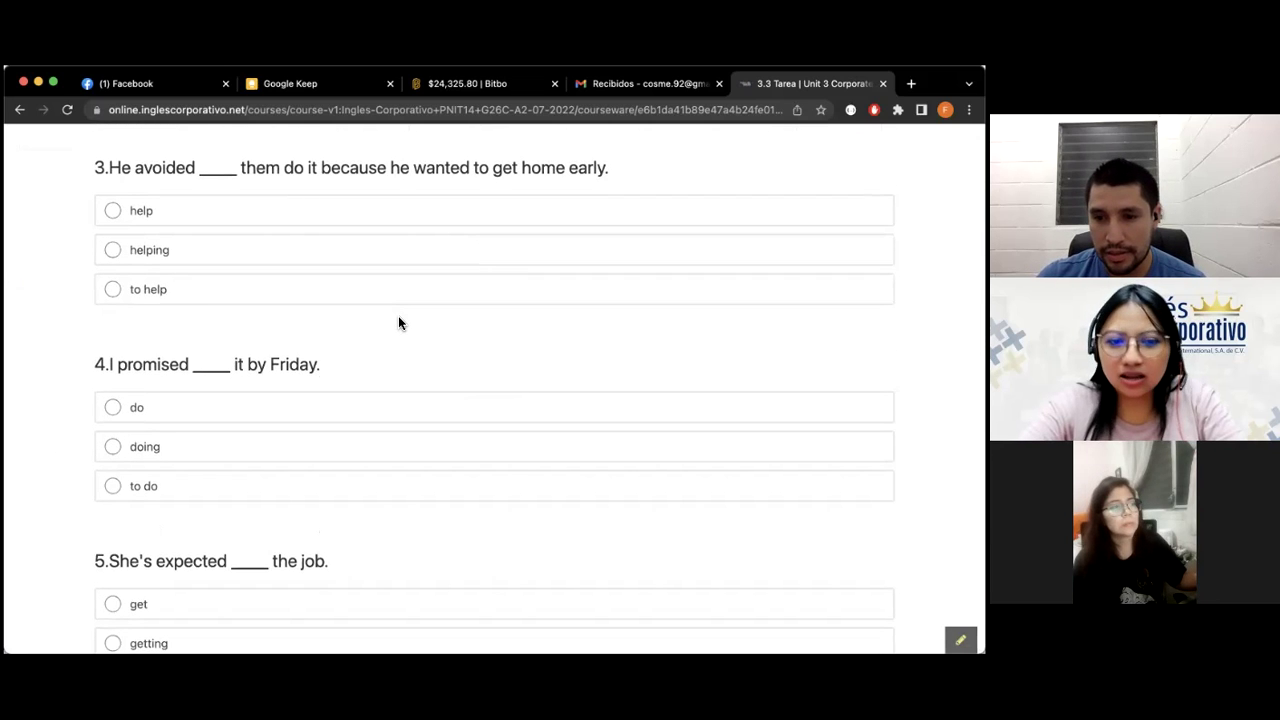
{"action": "scroll", "coordinate": [398, 320], "scroll_direction": "down", "scroll_amount": 4}
{"action": "scroll", "coordinate": [400, 322], "scroll_direction": "up", "scroll_amount": 10}
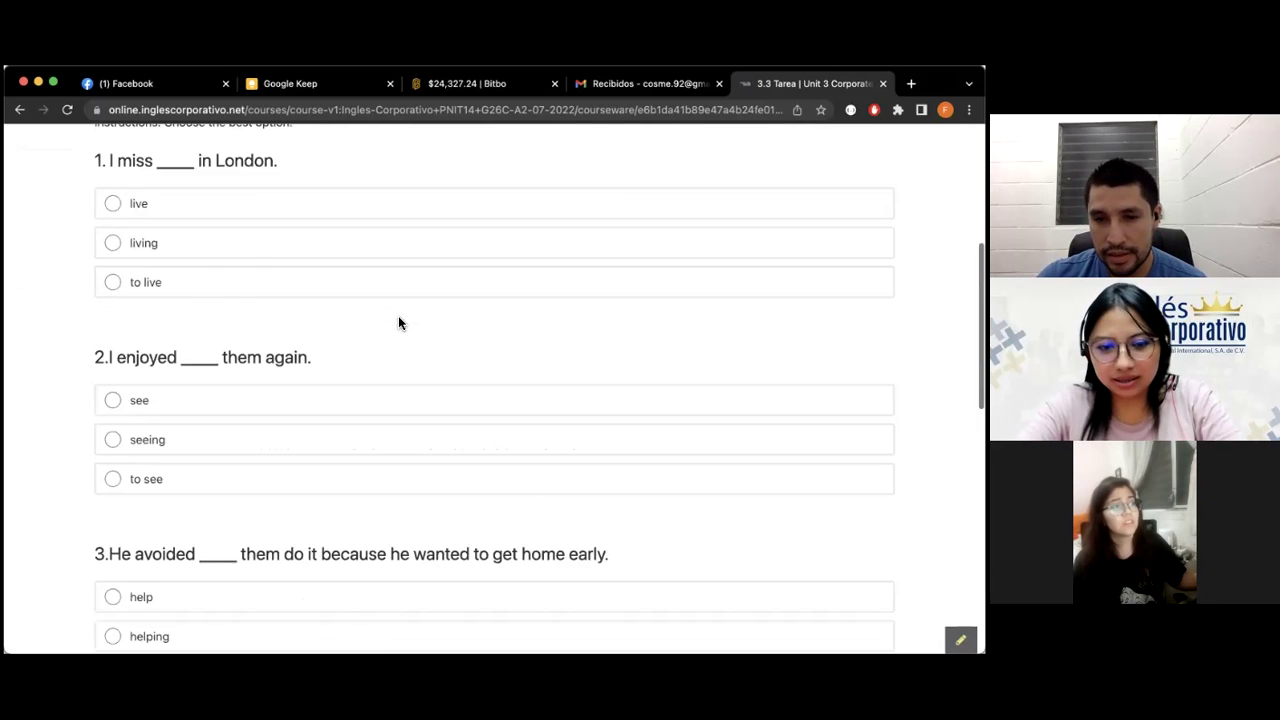
{"action": "scroll", "coordinate": [400, 322], "scroll_direction": "down", "scroll_amount": 3}
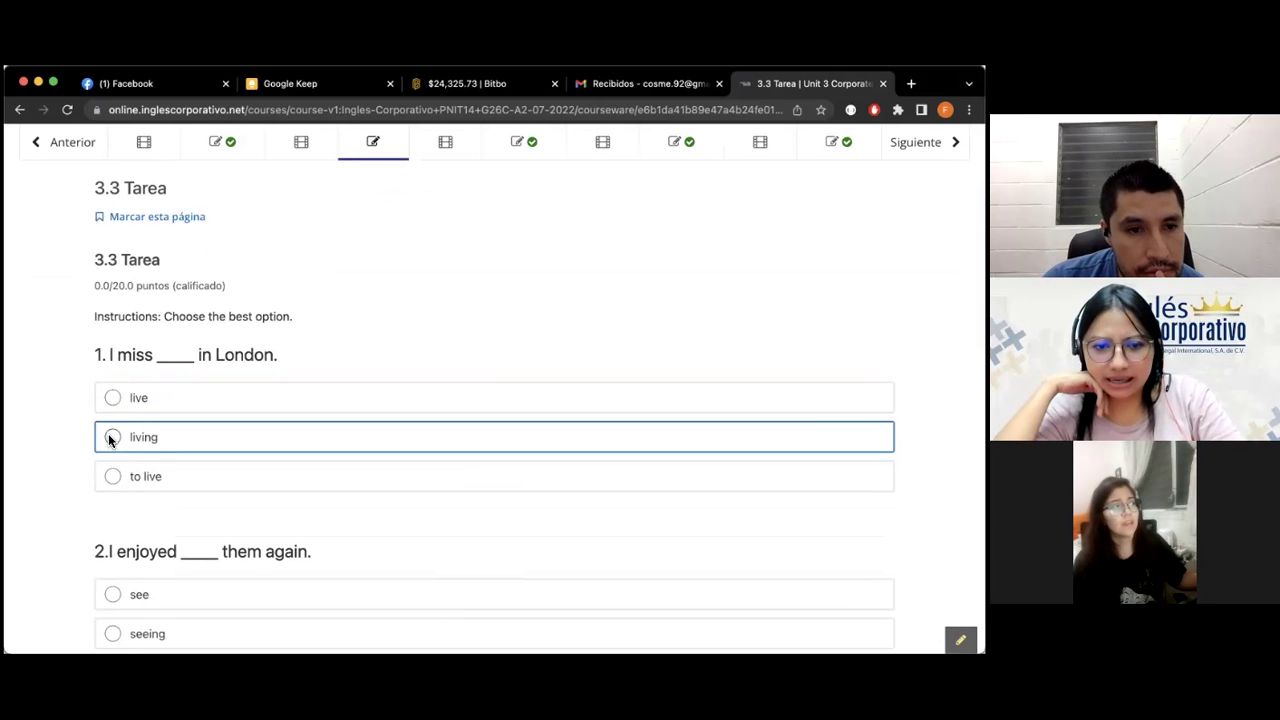
- Answer the five 3.3 Tarea questions with "to live", "seeing", "helping", "doing" and "getting", and submit them
{"action": "left_click", "coordinate": [112, 477]}
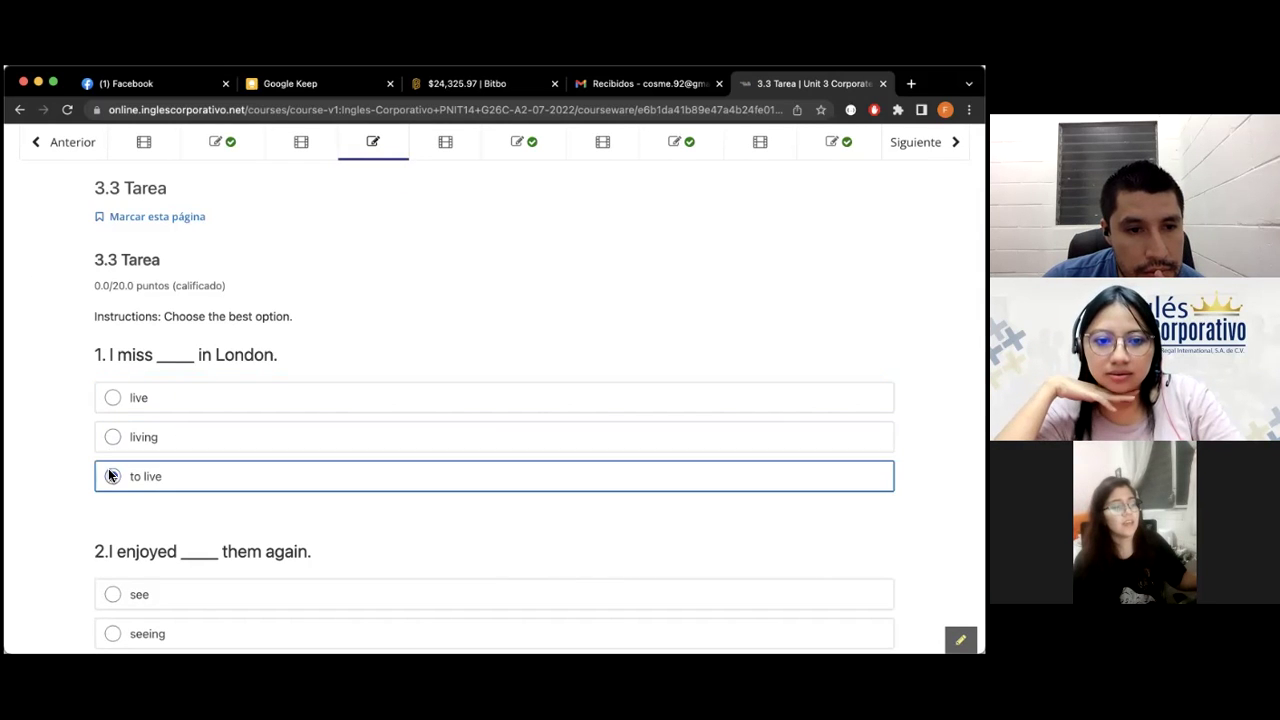
{"action": "scroll", "coordinate": [110, 476], "scroll_direction": "down", "scroll_amount": 3}
{"action": "left_click", "coordinate": [112, 470]}
{"action": "scroll", "coordinate": [112, 472], "scroll_direction": "down", "scroll_amount": 3}
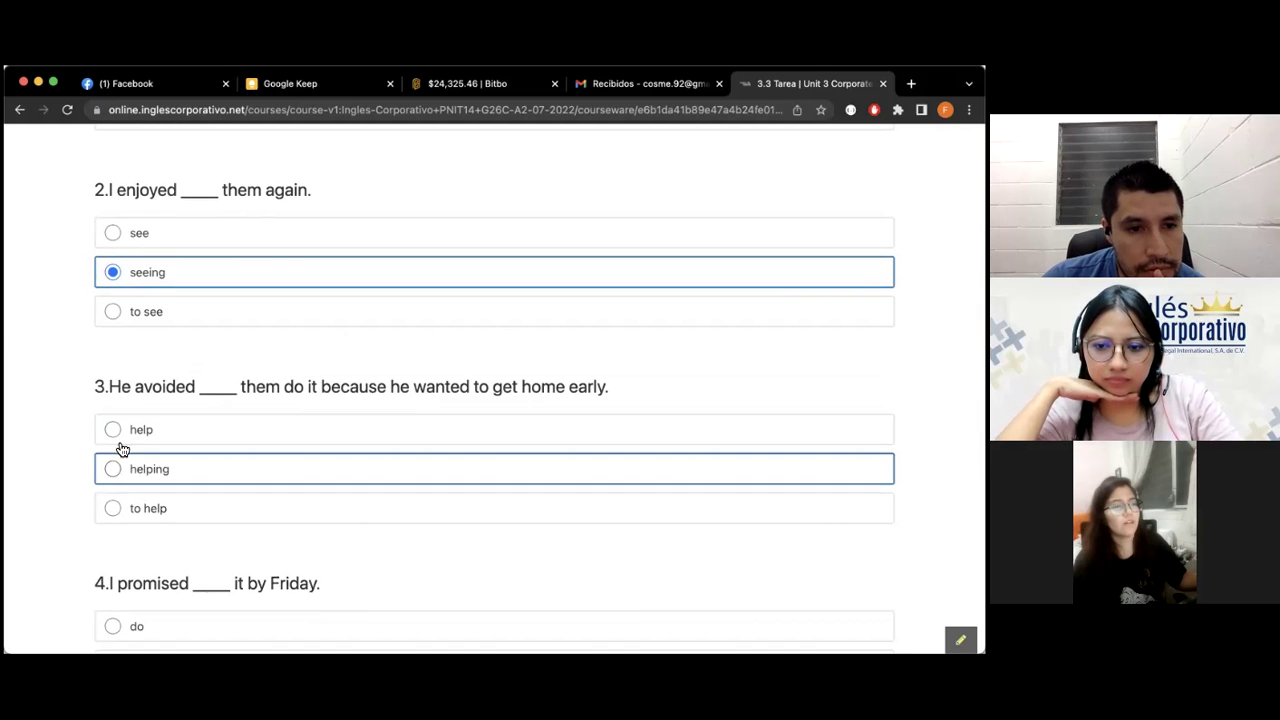
{"action": "left_click", "coordinate": [114, 469]}
{"action": "scroll", "coordinate": [189, 483], "scroll_direction": "down", "scroll_amount": 3}
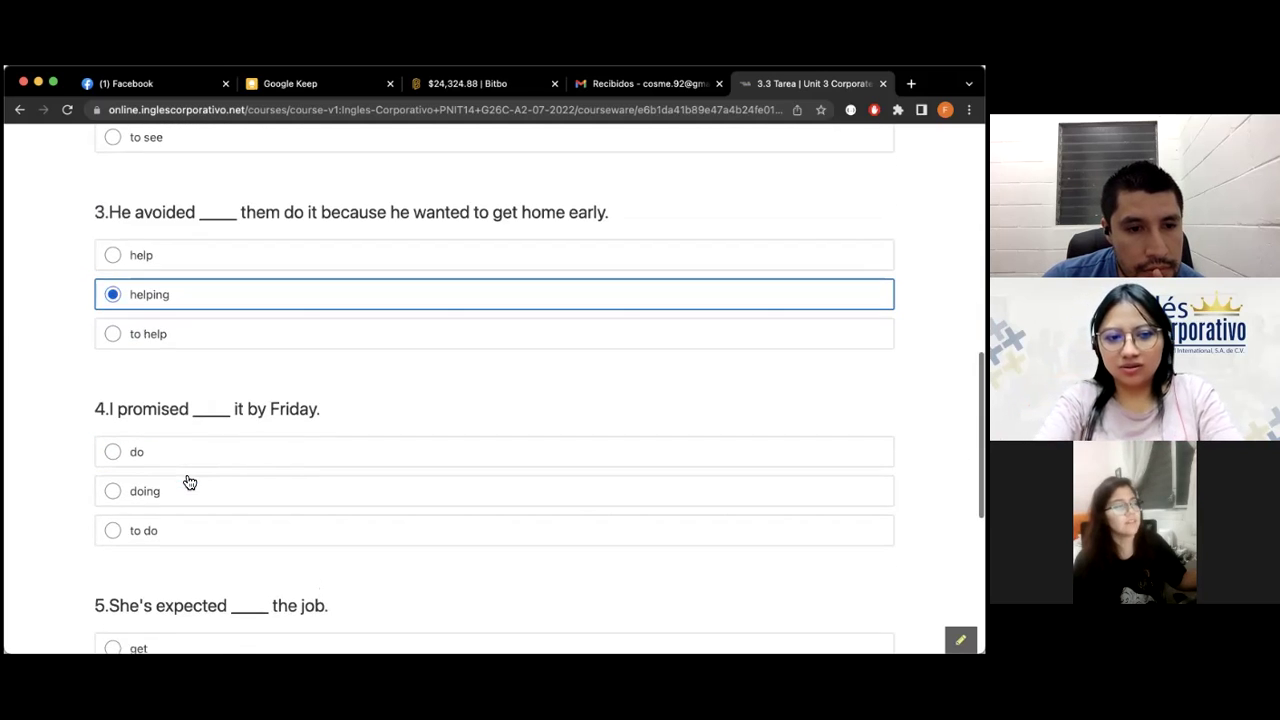
{"action": "left_click", "coordinate": [122, 490]}
{"action": "scroll", "coordinate": [128, 485], "scroll_direction": "down", "scroll_amount": 2}
{"action": "left_click", "coordinate": [117, 581]}
{"action": "scroll", "coordinate": [117, 578], "scroll_direction": "down", "scroll_amount": 4}
{"action": "left_click", "coordinate": [139, 478]}
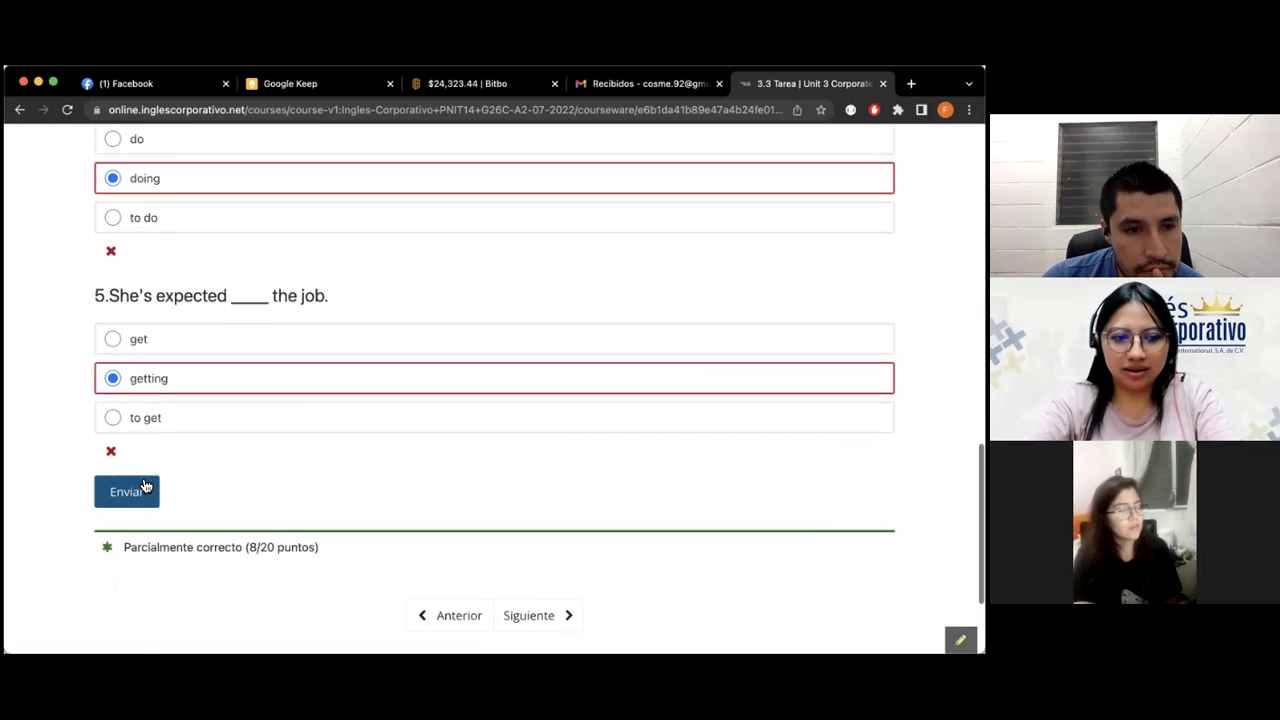
- Change answer 5 to "to get", answer 4 to "to do" and answer 1 to "living", and resubmit the 3.3 Tarea
{"action": "left_click", "coordinate": [128, 454]}
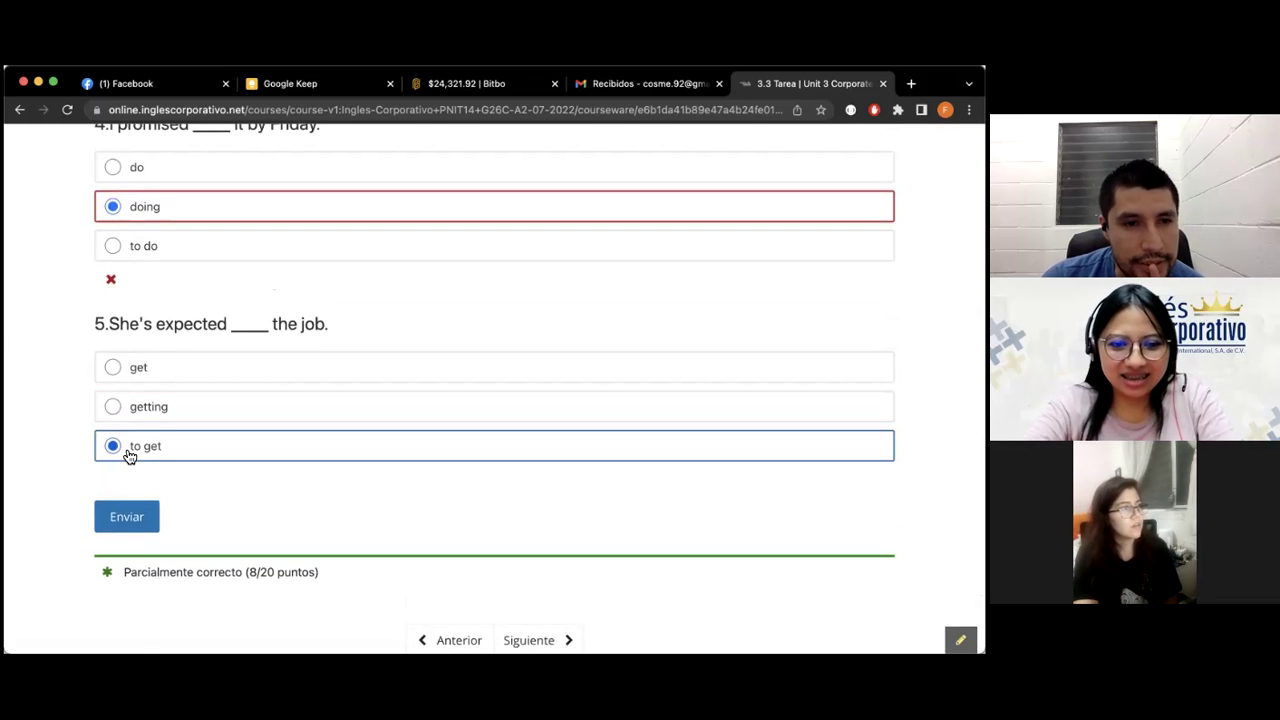
{"action": "scroll", "coordinate": [128, 455], "scroll_direction": "up", "scroll_amount": 2}
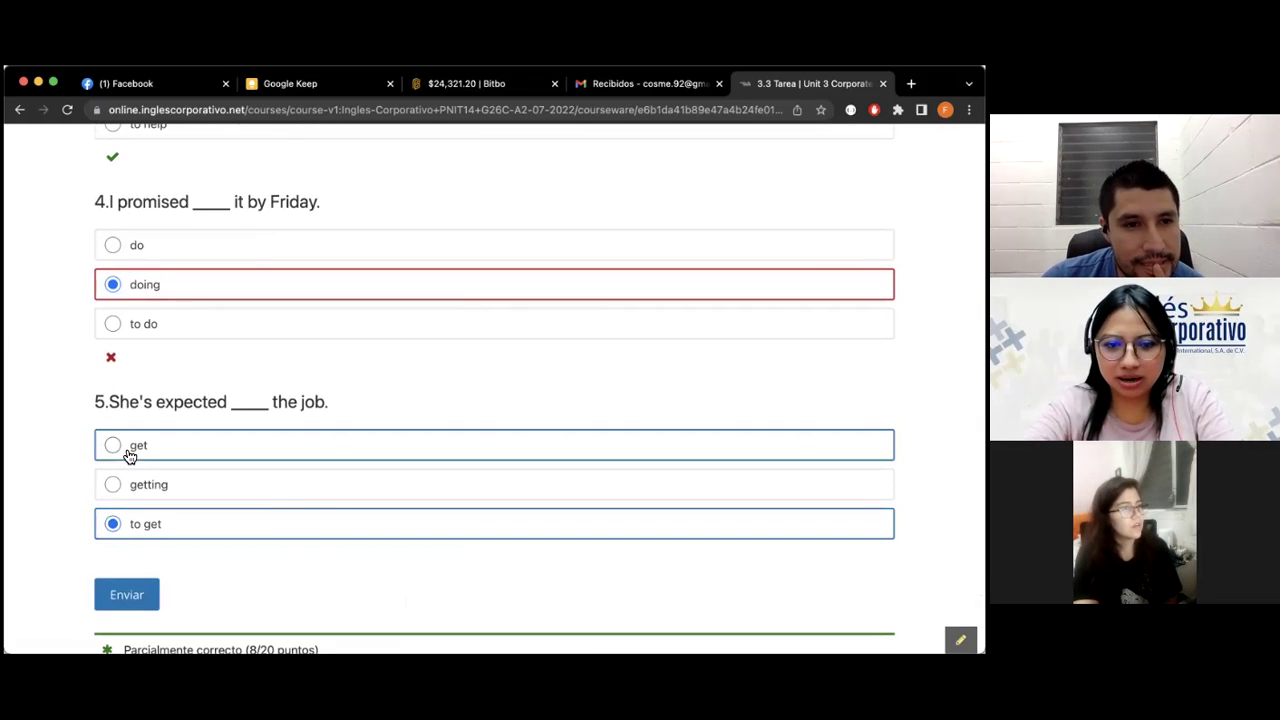
{"action": "left_click", "coordinate": [128, 338]}
{"action": "scroll", "coordinate": [128, 338], "scroll_direction": "up", "scroll_amount": 15}
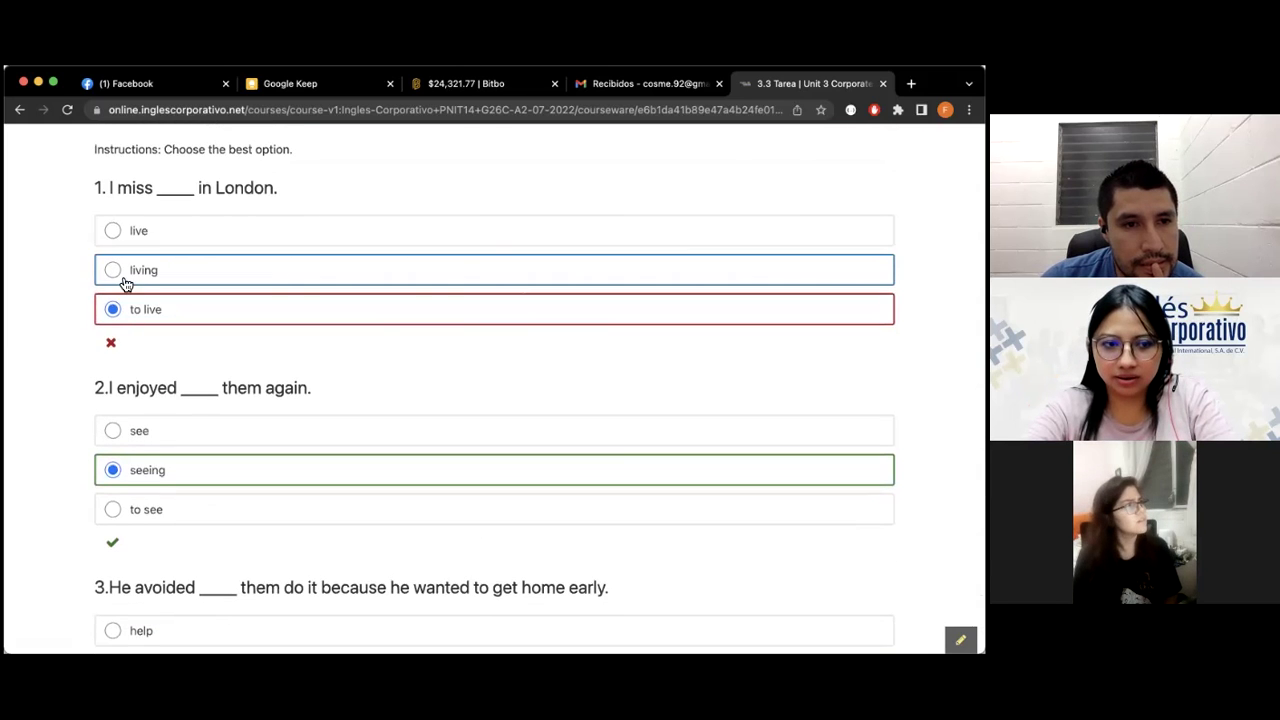
{"action": "scroll", "coordinate": [128, 300], "scroll_direction": "down", "scroll_amount": 15}
{"action": "left_click", "coordinate": [135, 337]}
{"action": "left_click", "coordinate": [128, 363]}
- Return to the course progress page and check the updated homework, midterm and total bars in the grade chart
{"action": "scroll", "coordinate": [253, 334], "scroll_direction": "up", "scroll_amount": 20}
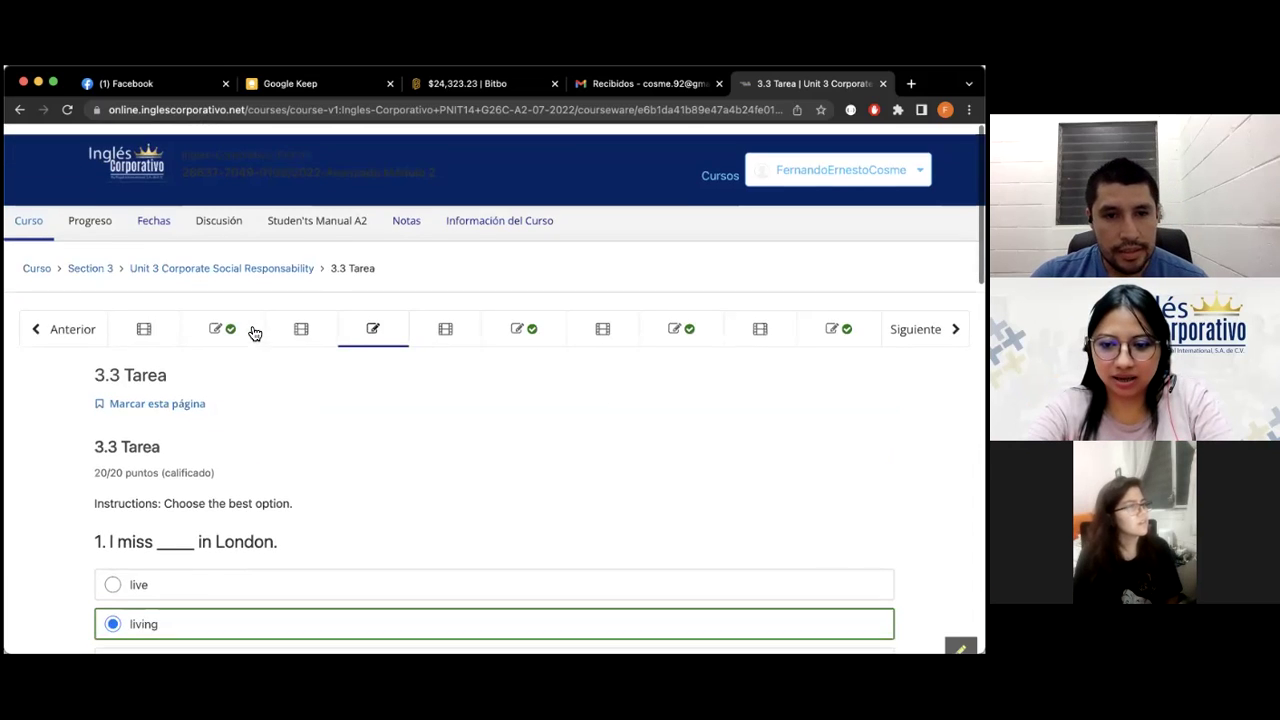
{"action": "left_click", "coordinate": [112, 216]}
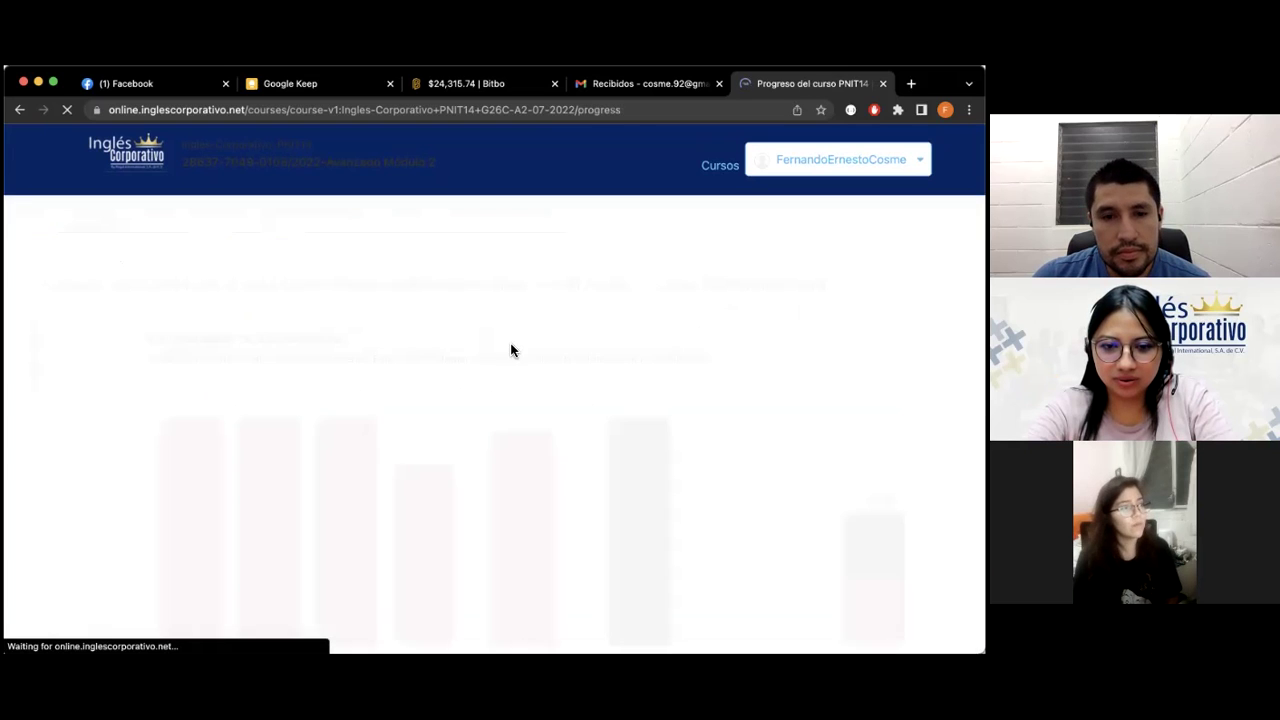
{"action": "scroll", "coordinate": [552, 368], "scroll_direction": "down", "scroll_amount": 3}
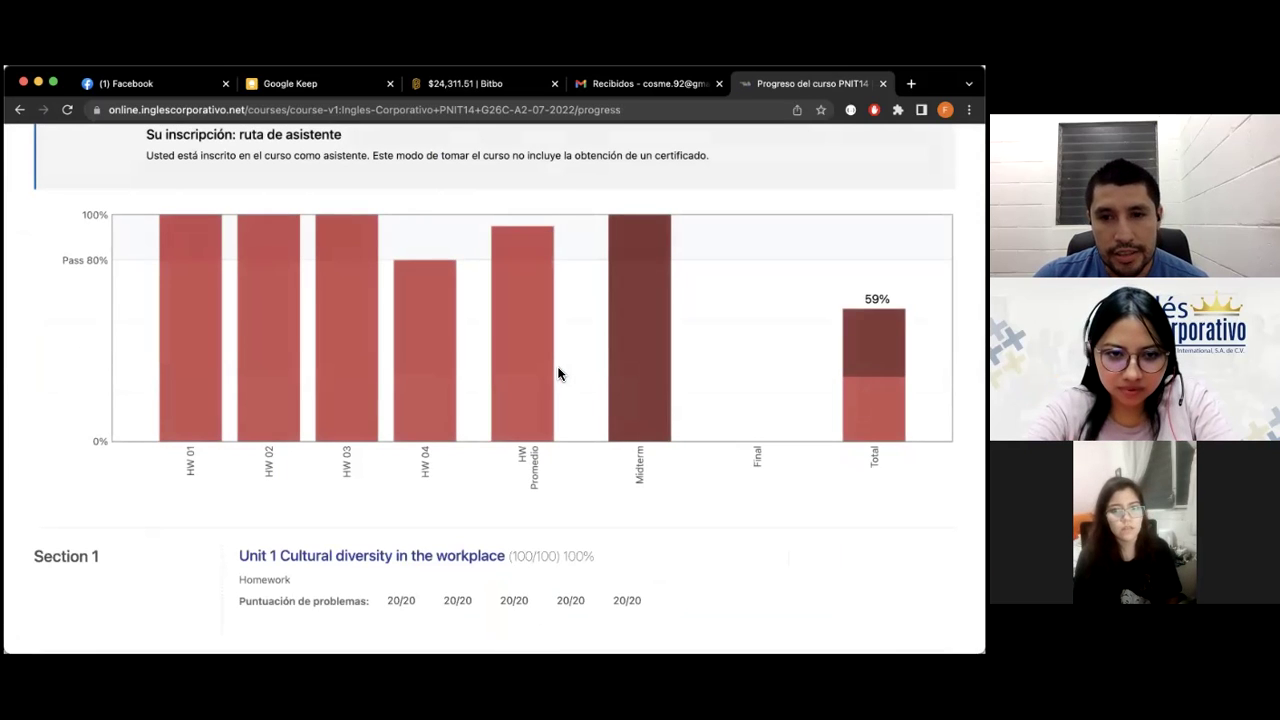
{"action": "scroll", "coordinate": [492, 381], "scroll_direction": "up", "scroll_amount": 2}
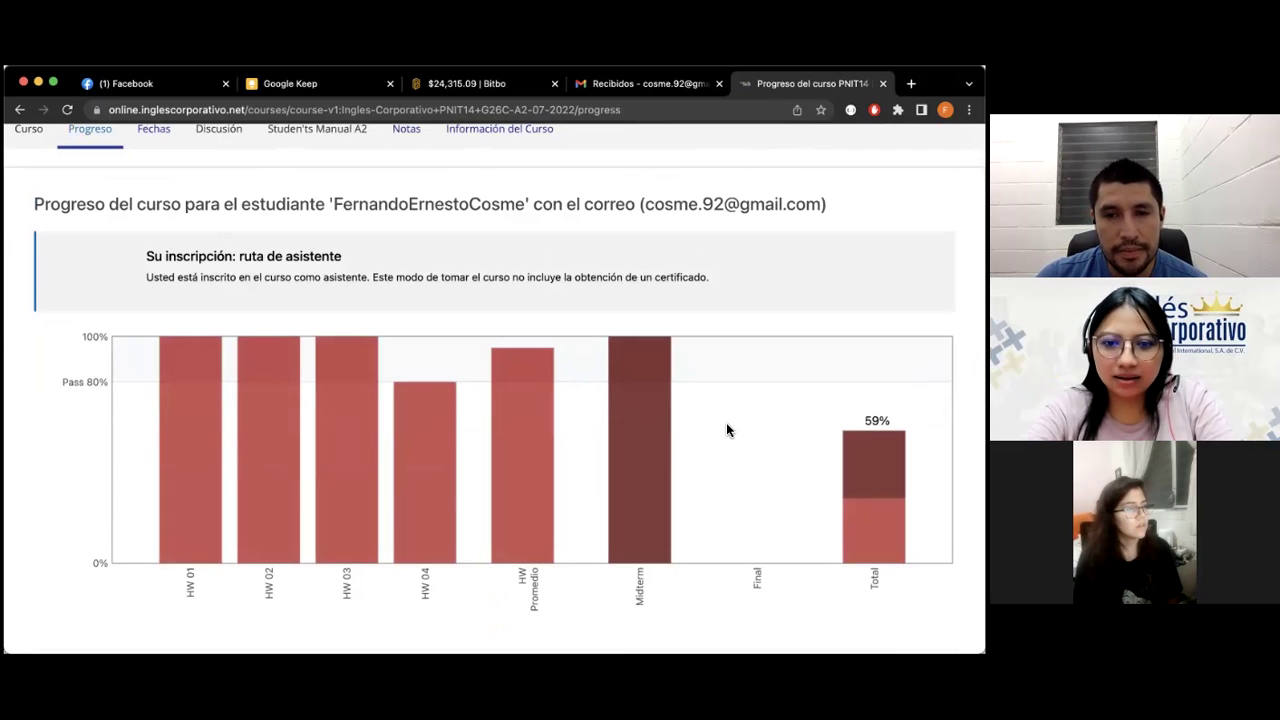
{"action": "scroll", "coordinate": [727, 429], "scroll_direction": "up", "scroll_amount": 1}
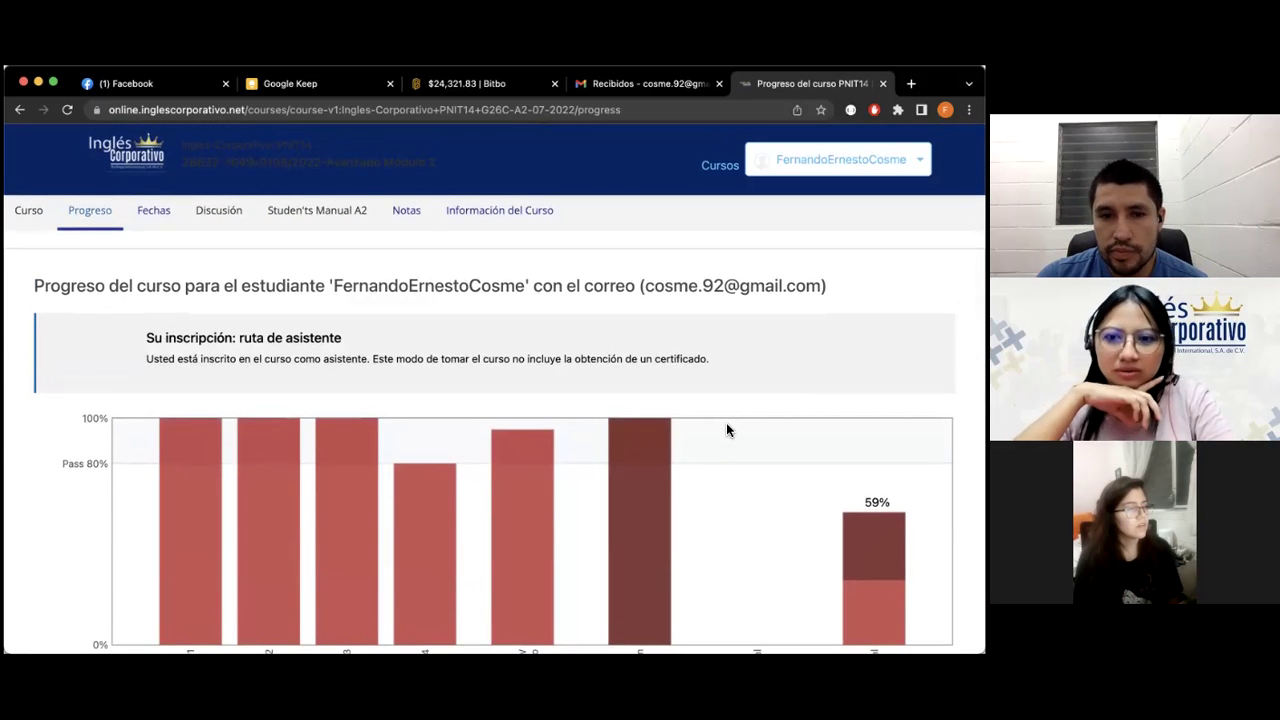
{"action": "scroll", "coordinate": [726, 430], "scroll_direction": "down", "scroll_amount": 1}
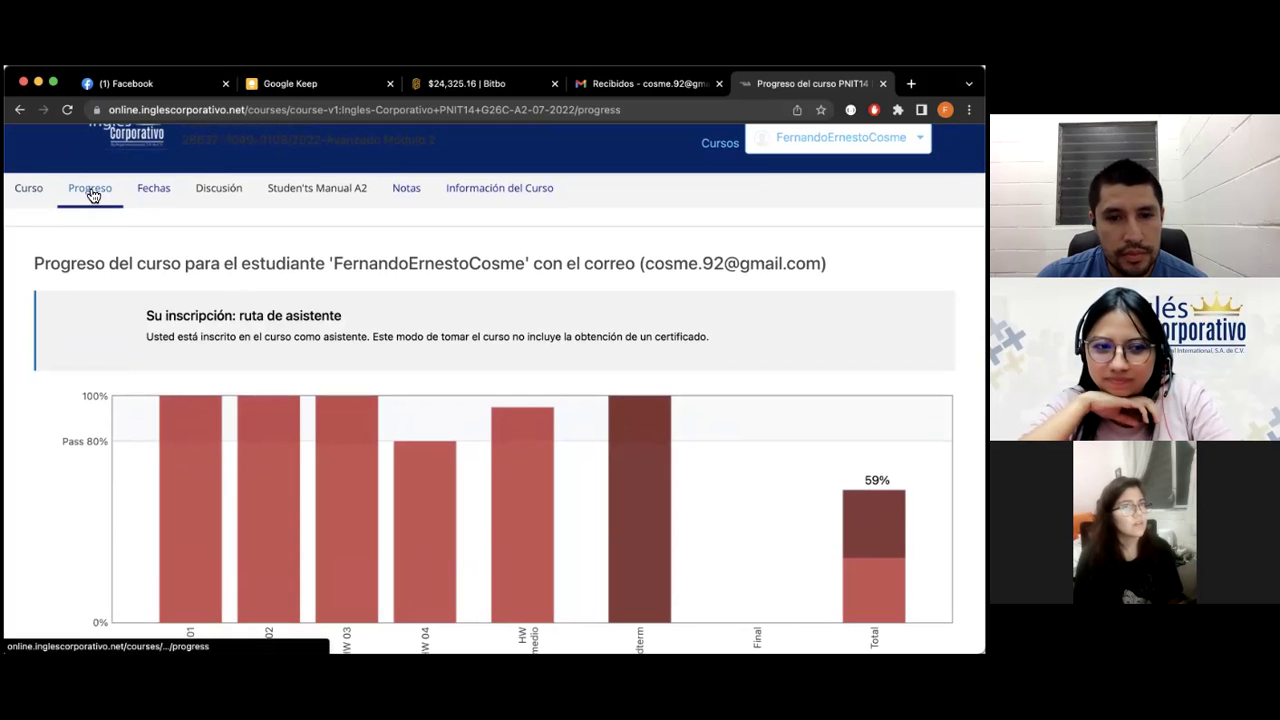
{"action": "scroll", "coordinate": [213, 234], "scroll_direction": "down", "scroll_amount": 1}
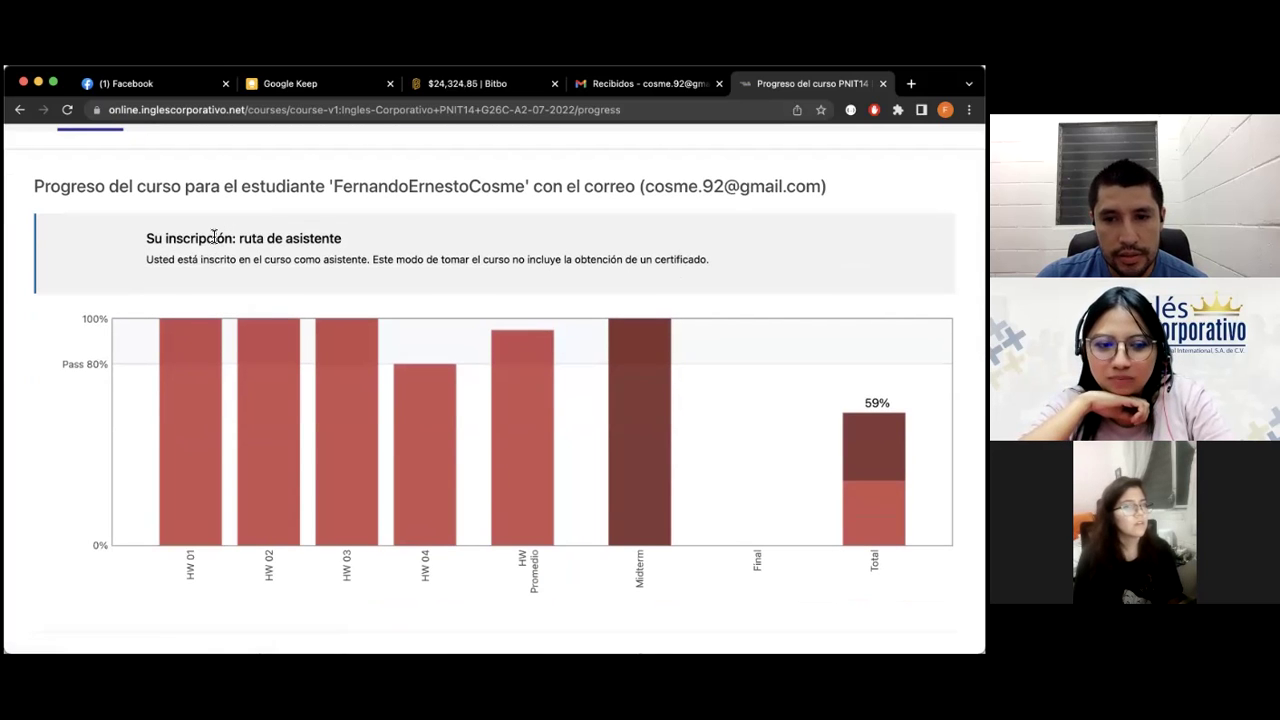